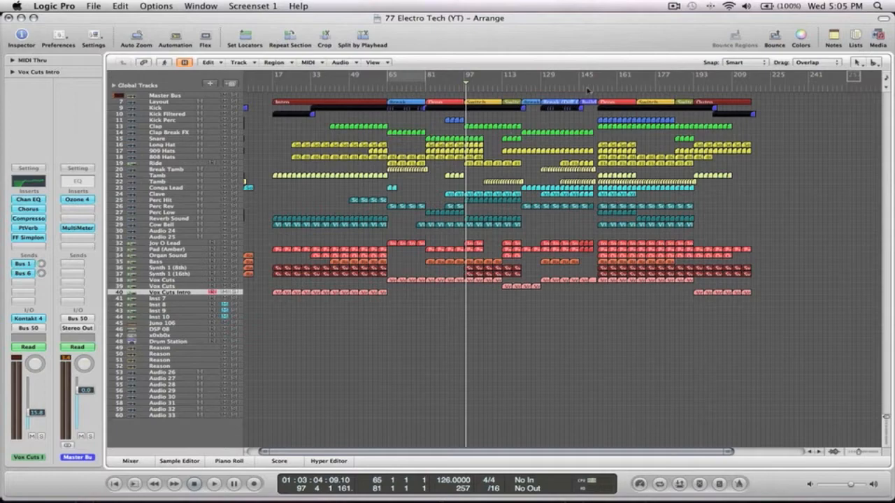
Play back the intro from about bar 32, then the lead-in to bar 49
drag(577, 328, 319, 89)
click(332, 88)
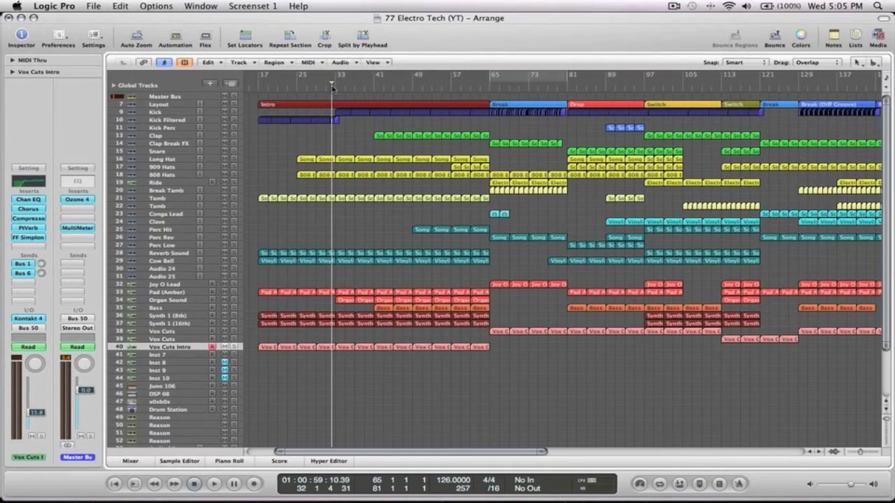
key(space)
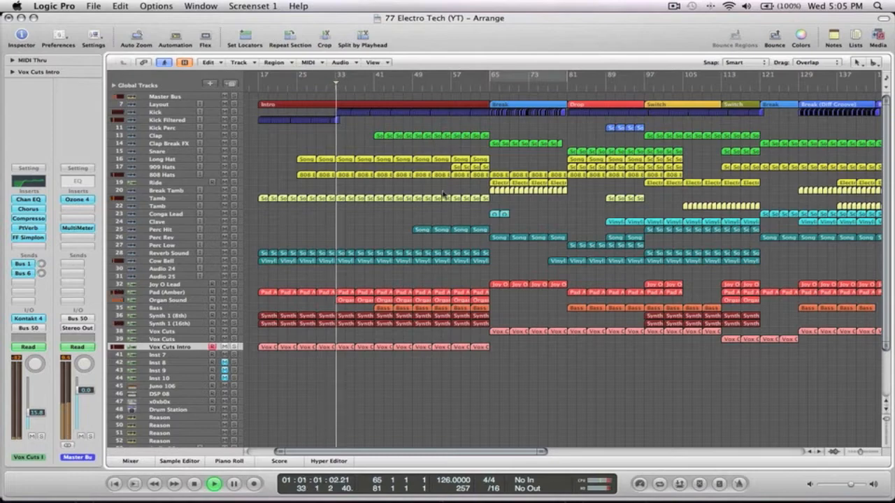
drag(500, 383, 351, 91)
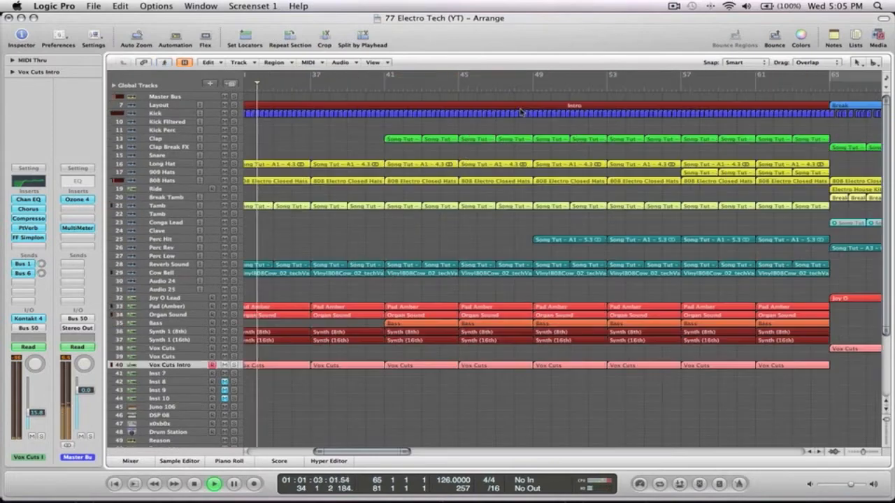
click(490, 87)
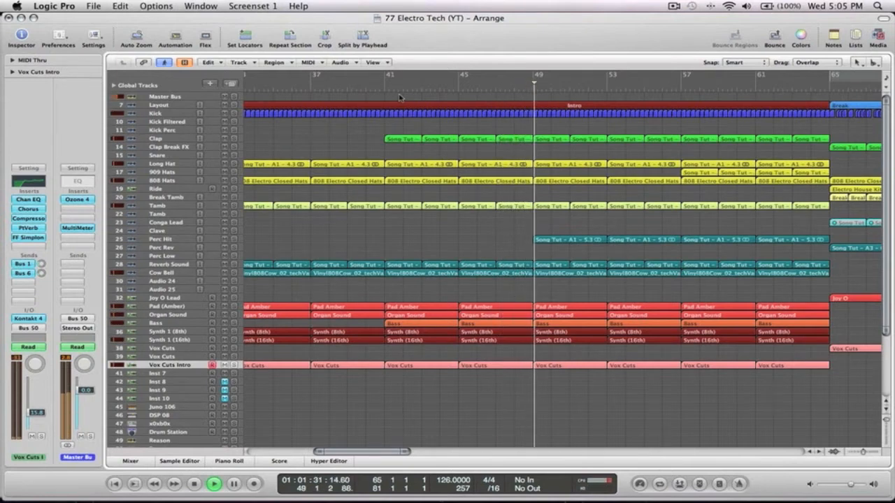
key(space)
Mute the four kick hits in bar 48 of the intro and play back the transition into bar 49
drag(585, 194, 463, 95)
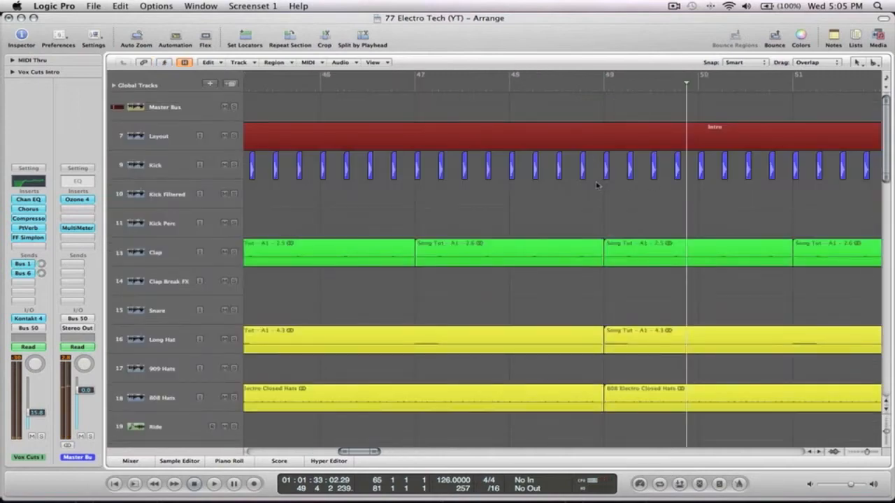
ctrl+alt+click(532, 190)
click(496, 93)
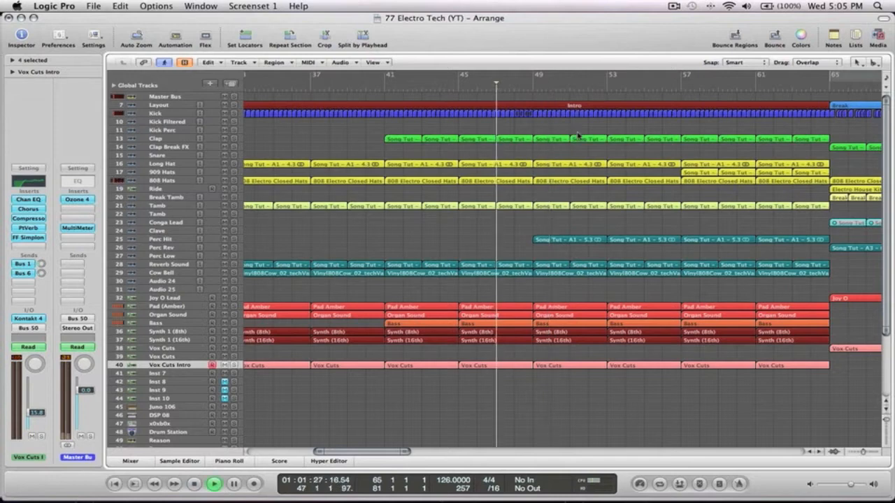
click(578, 131)
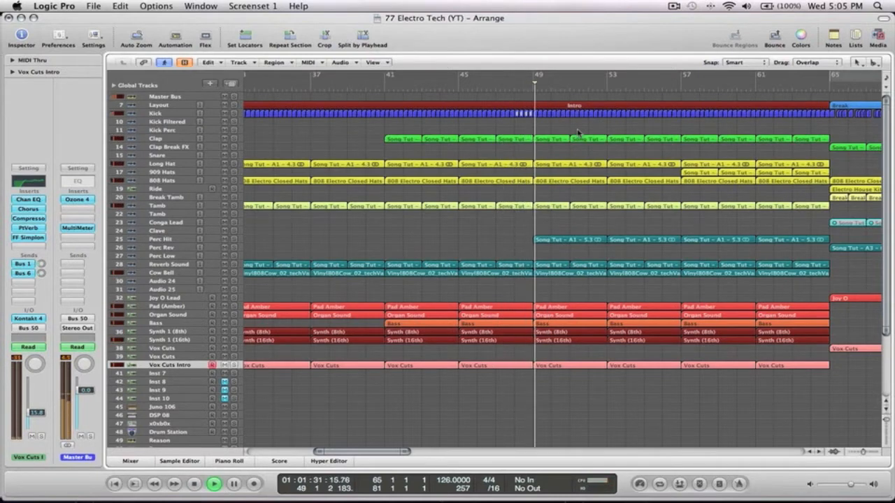
ctrl+alt+click(579, 131)
key(space)
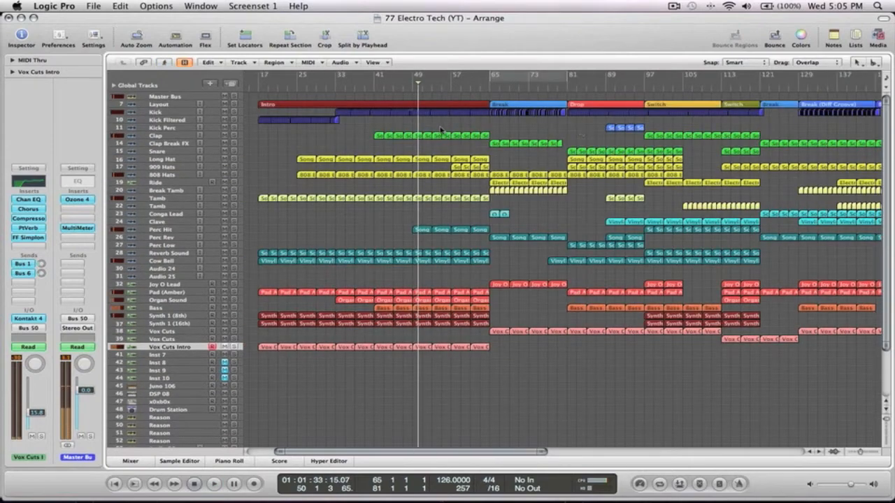
Delete the four kick hits in bar 48 on the Kick track
drag(427, 137, 401, 106)
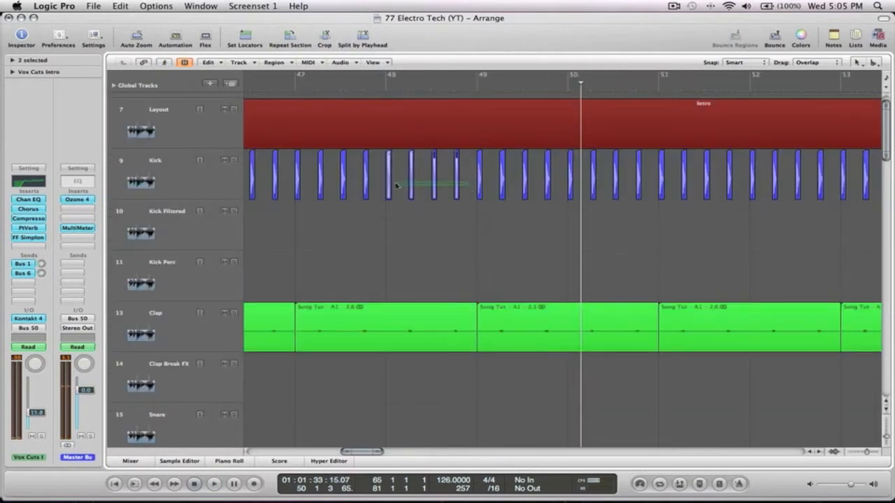
key(Delete)
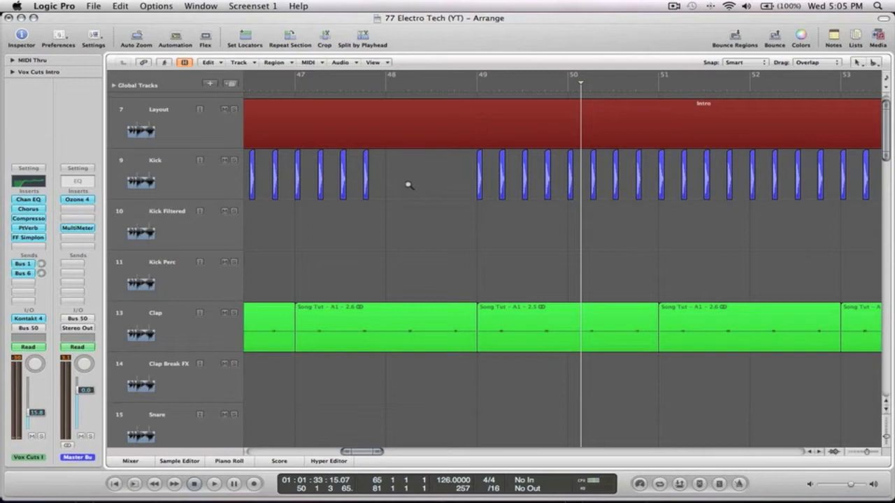
ctrl+alt+click(409, 185)
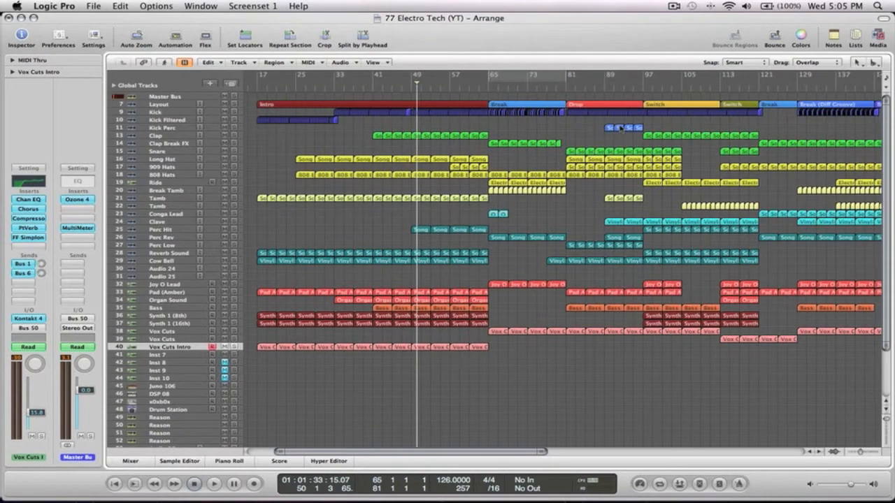
Delete the four kick hits in bar 96, the last bar of the first Drop before the Switch section
scroll(620, 129, right, 3)
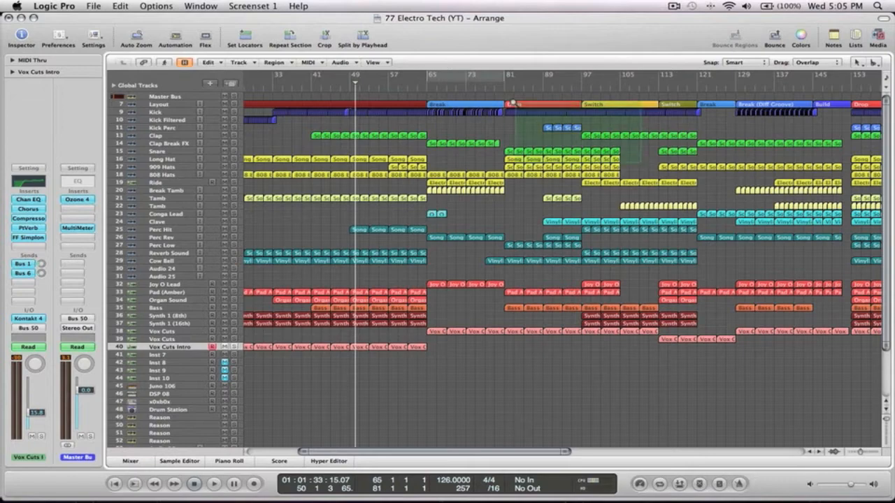
drag(475, 99, 641, 165)
drag(677, 238, 575, 154)
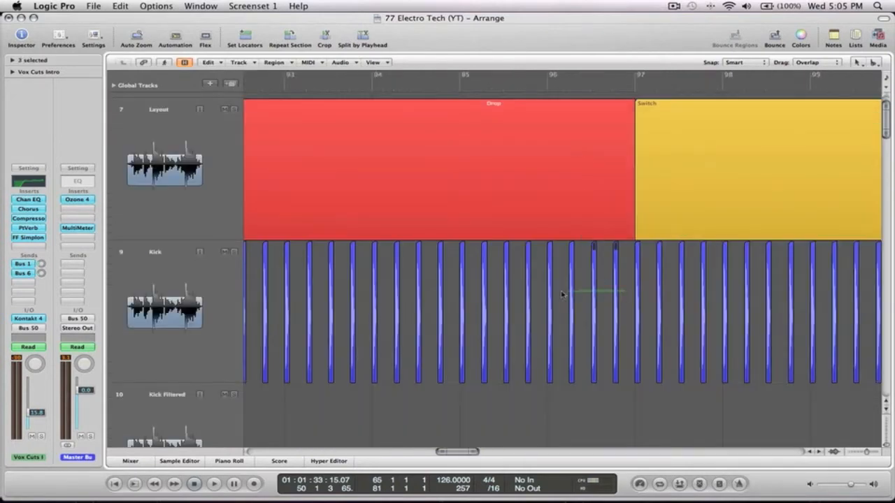
key(Delete)
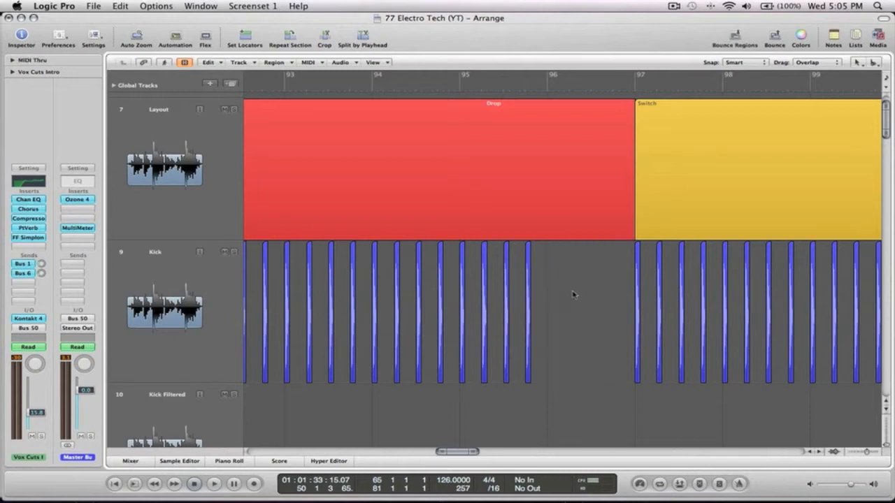
ctrl+alt+click(573, 294)
ctrl+alt+click(667, 239)
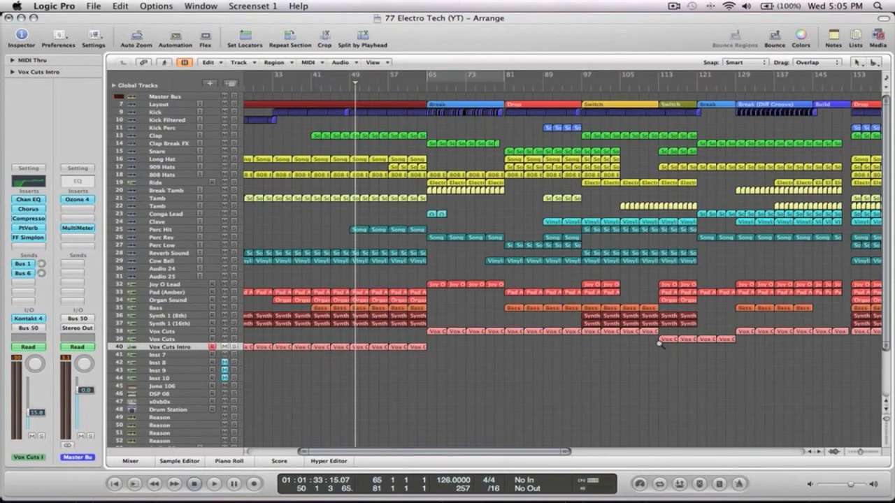
Play back the end of the first Drop through the transition into the Switch at bar 97
drag(689, 361, 504, 102)
click(488, 91)
key(space)
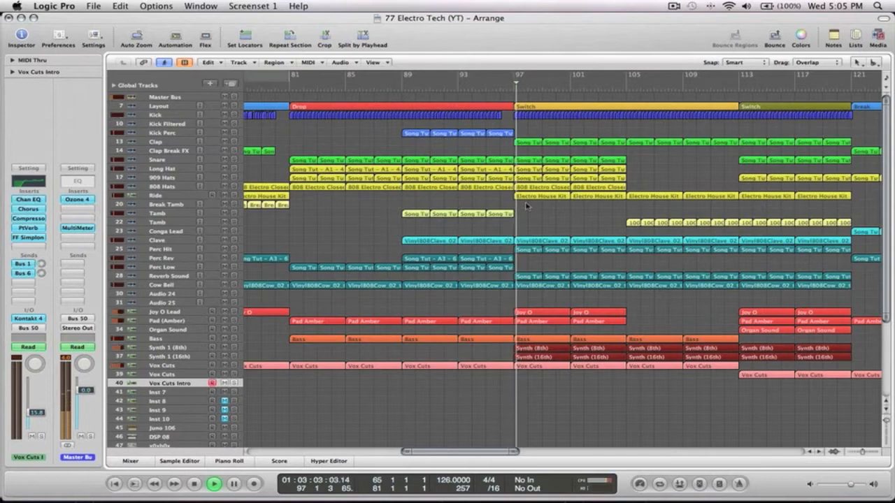
click(455, 84)
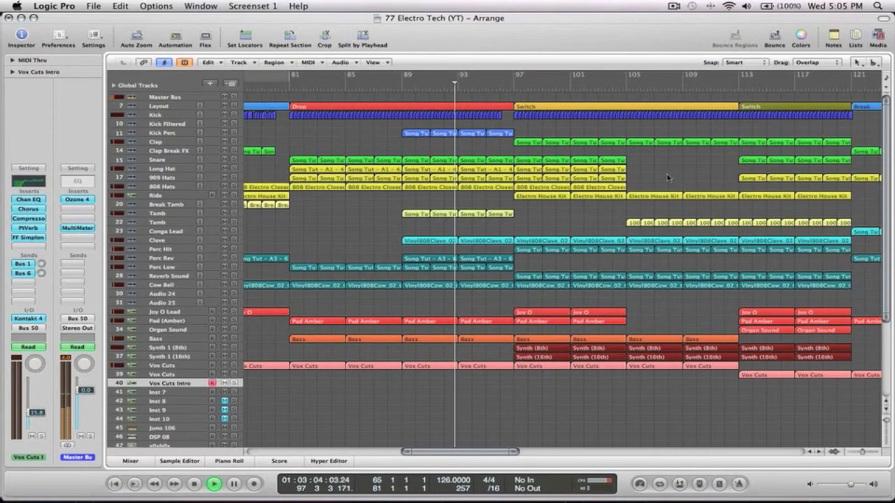
ctrl+alt+click(667, 177)
drag(759, 372, 521, 89)
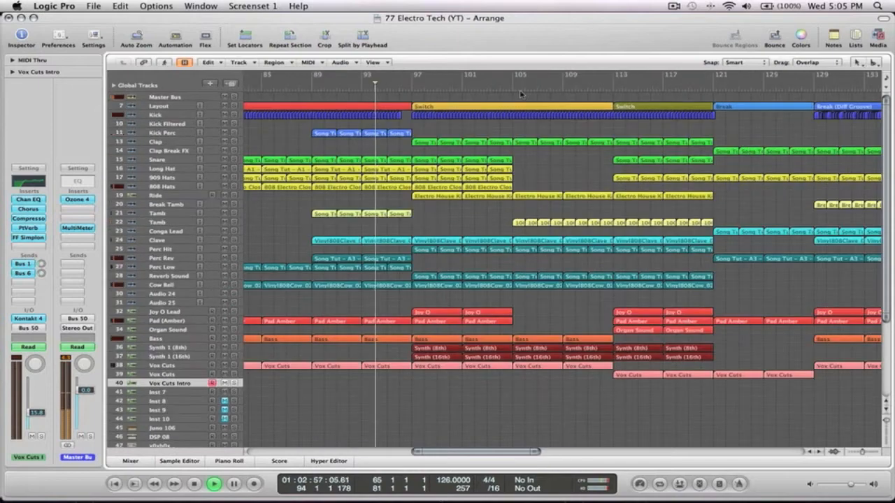
ctrl+alt+click(507, 127)
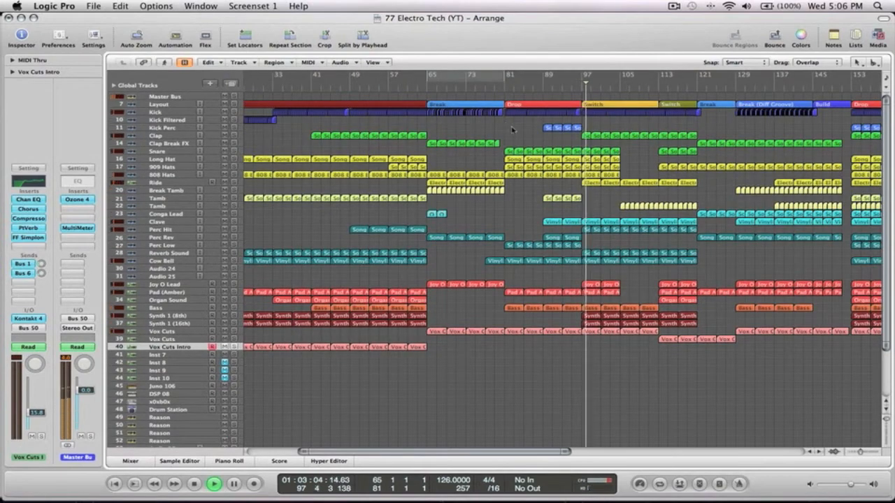
Mute the four kick hits in bar 112, right before the second Switch section
scroll(514, 131, right, 3)
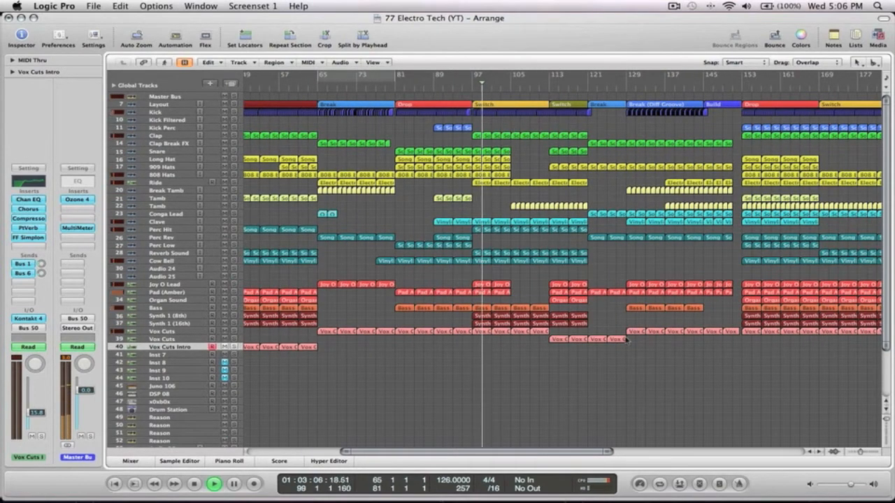
drag(615, 365, 457, 101)
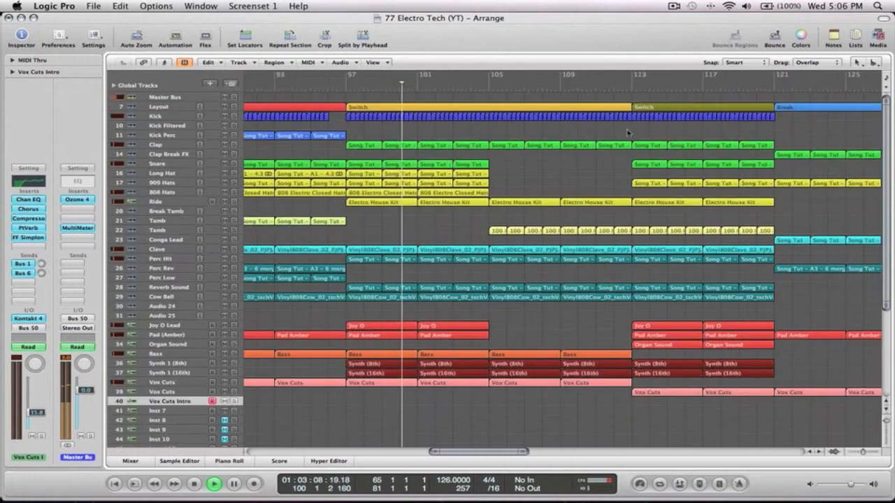
click(618, 122)
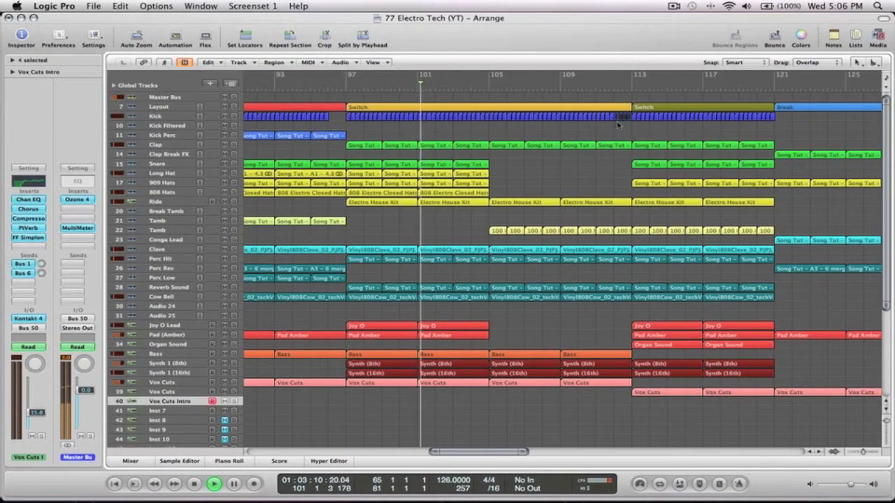
key(z)
ctrl+alt+click(631, 212)
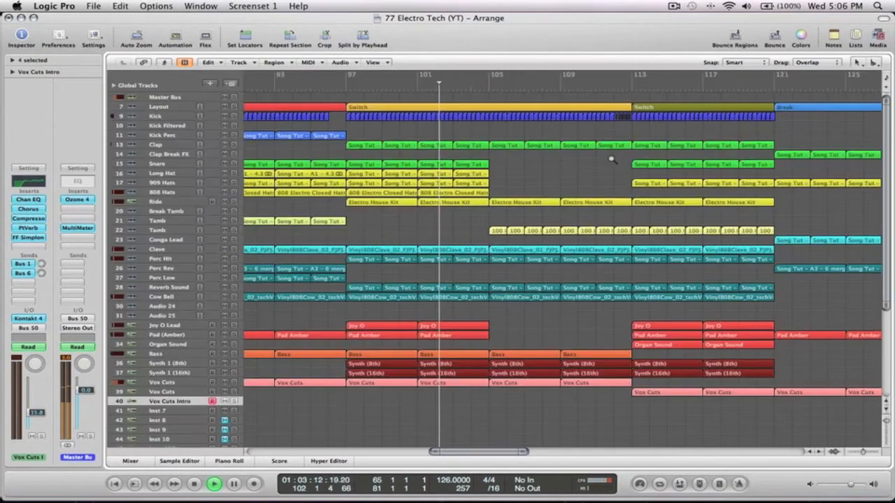
drag(651, 140, 584, 98)
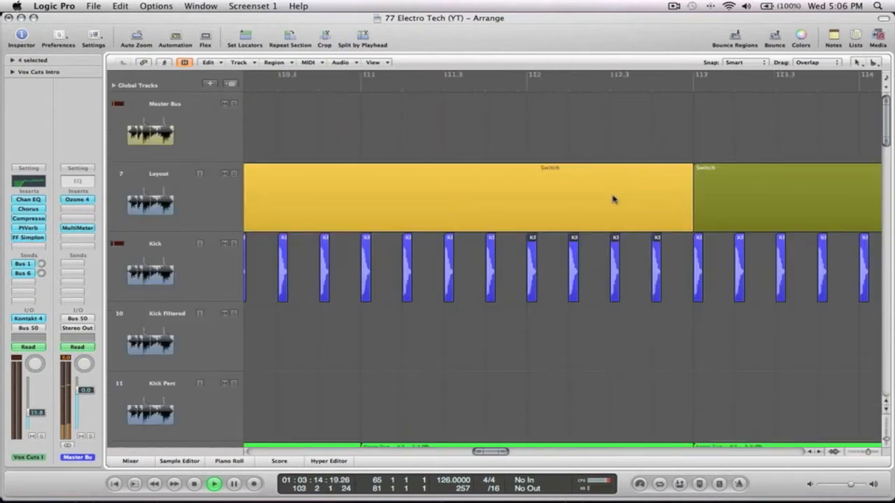
key(m)
ctrl+alt+click(615, 202)
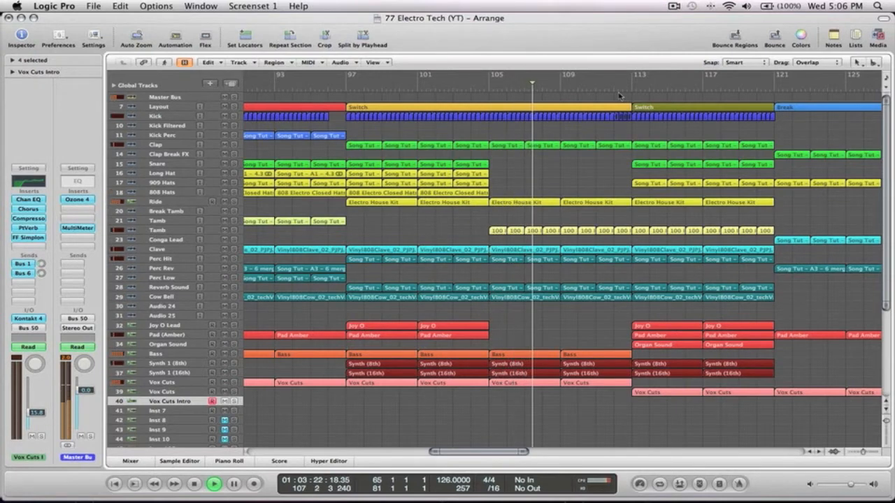
Play back the transition at bar 113 and delete the four kick hits in bar 112 on the Kick track
ctrl+alt+click(666, 132)
drag(634, 357, 498, 95)
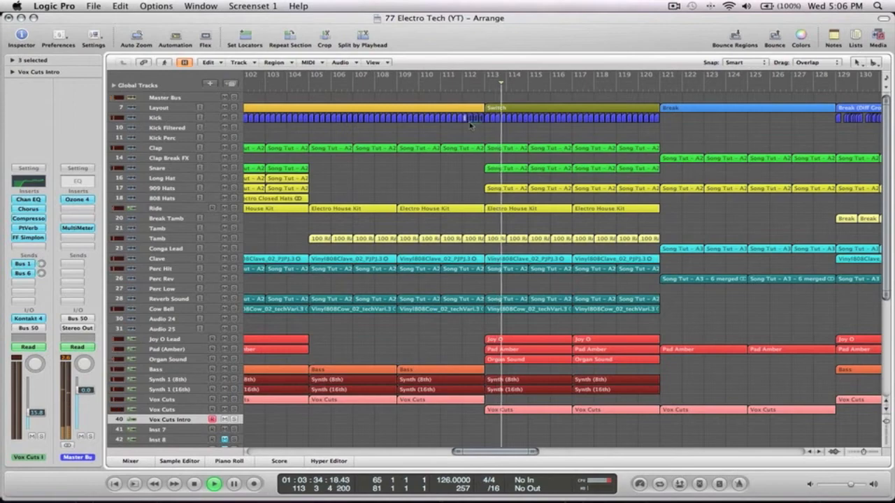
key(Delete)
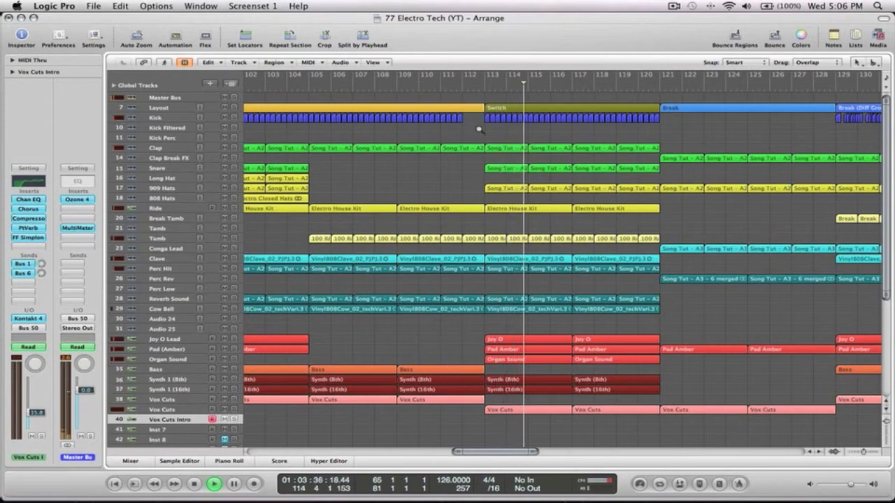
key(z)
Delete the four kick hits in bar 168, the last bar of the second Drop
scroll(626, 125, right, 5)
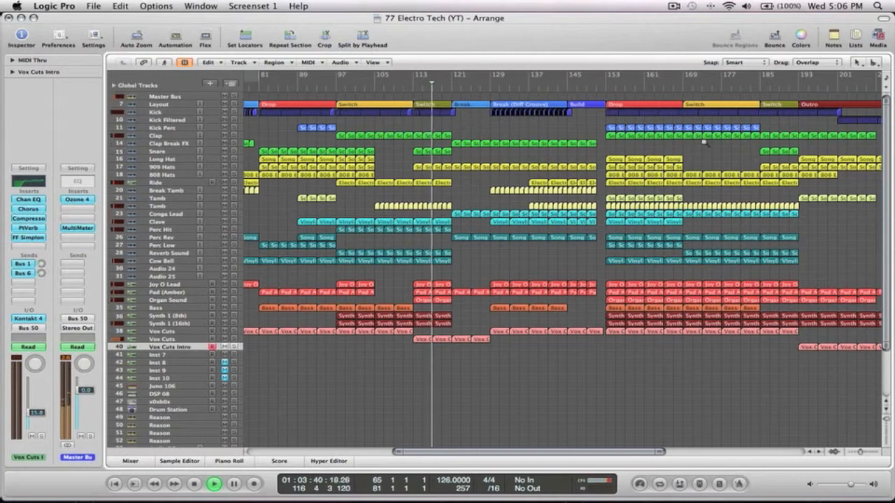
drag(625, 94, 710, 168)
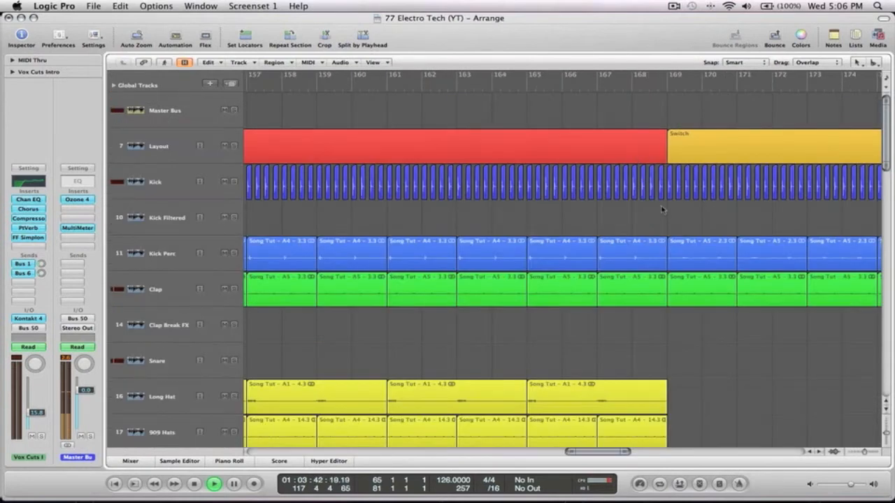
key(Delete)
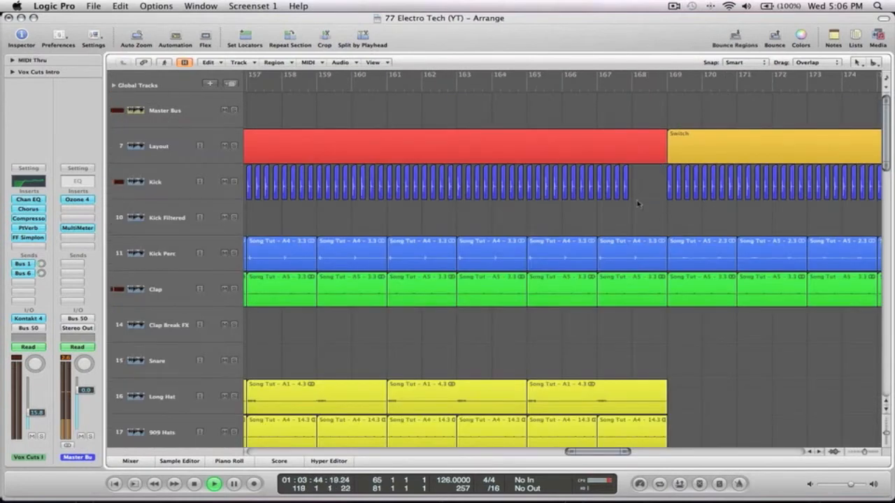
ctrl+alt+click(641, 203)
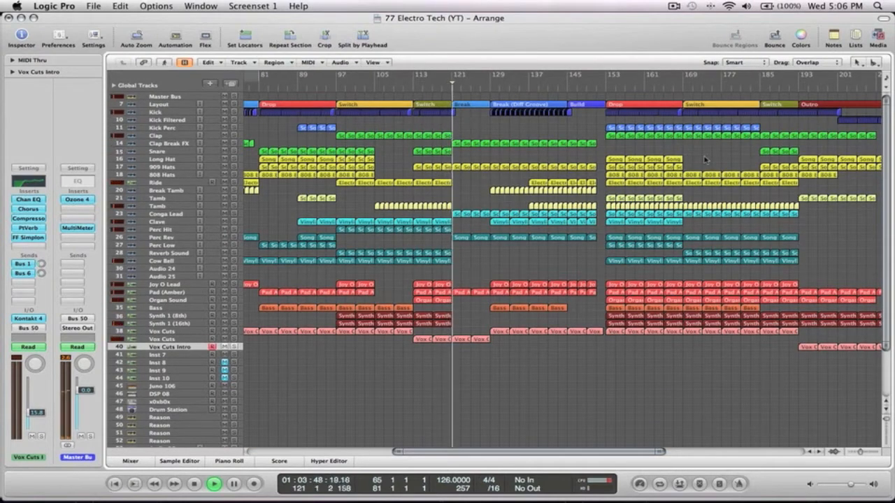
Play back the end of the second Drop through the transition into the Switch at bar 169
click(675, 87)
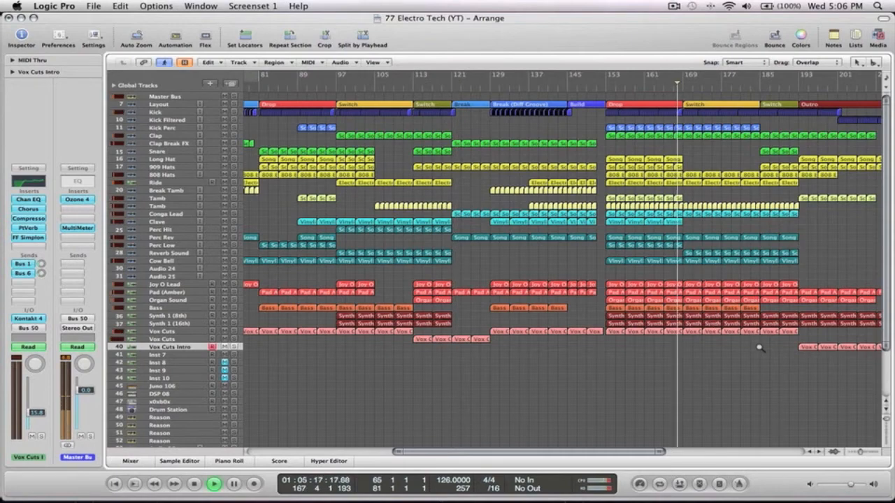
ctrl+alt+click(759, 348)
drag(776, 334, 543, 93)
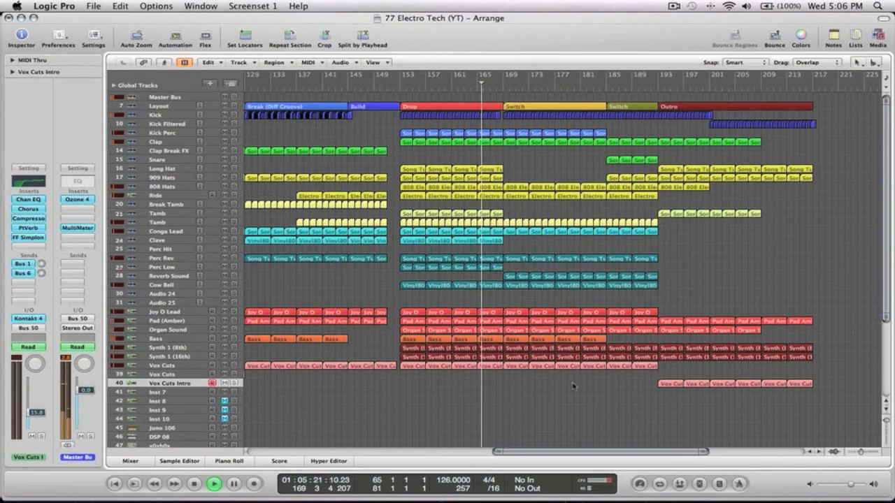
Copy the four kick hits of bar 167 into the empty bar 168 on the Kick track
drag(635, 405, 451, 82)
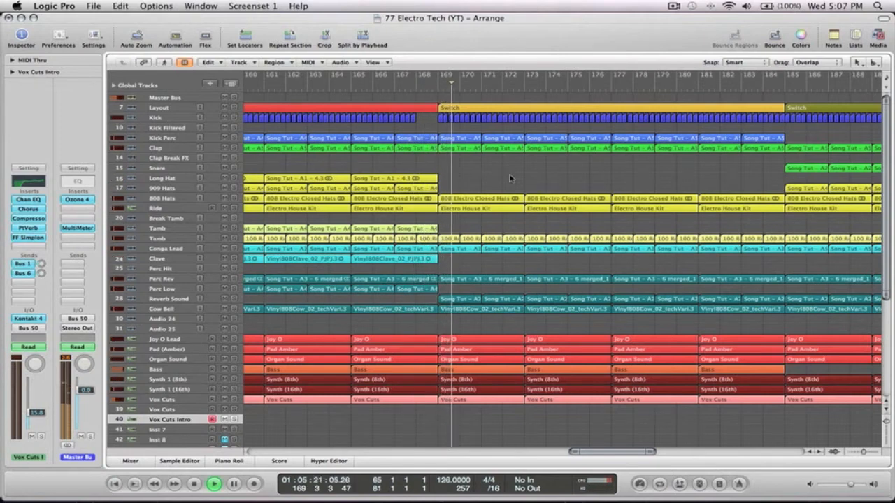
click(411, 118)
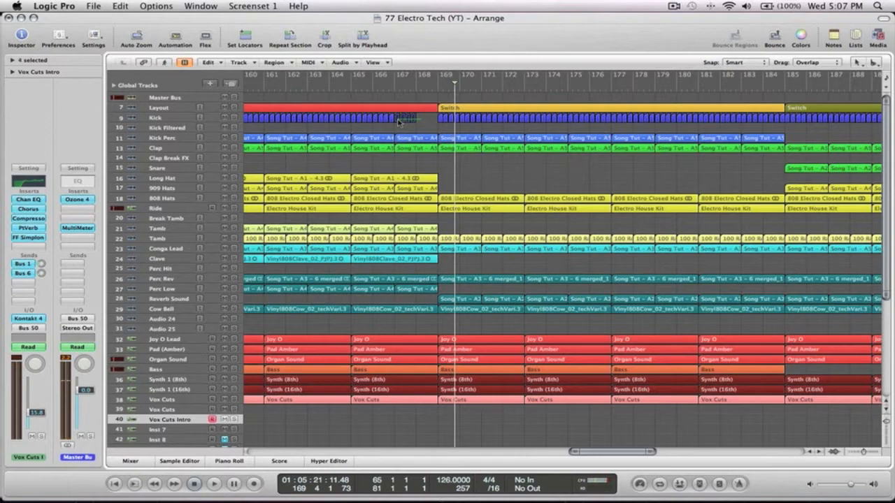
drag(397, 122, 409, 119)
Play back the transition from bar 167 into the Switch section at bar 169
click(396, 89)
key(space)
ctrl+alt+click(566, 170)
click(564, 168)
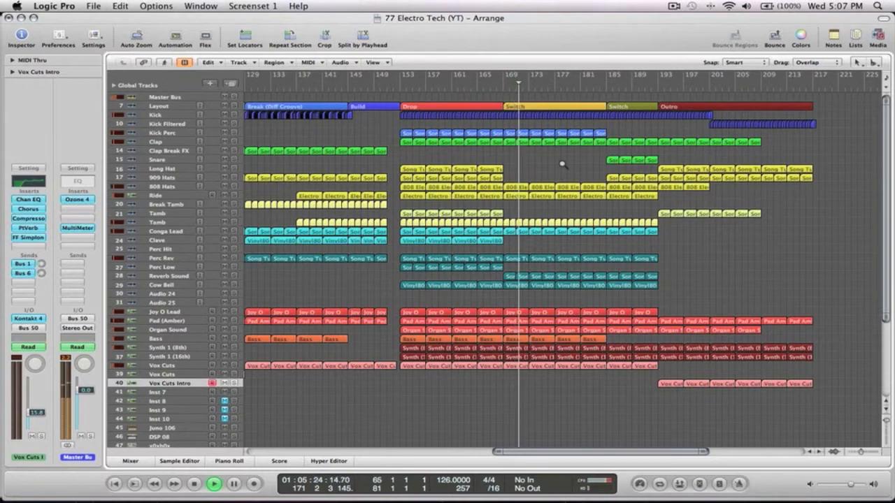
key(z)
key(space)
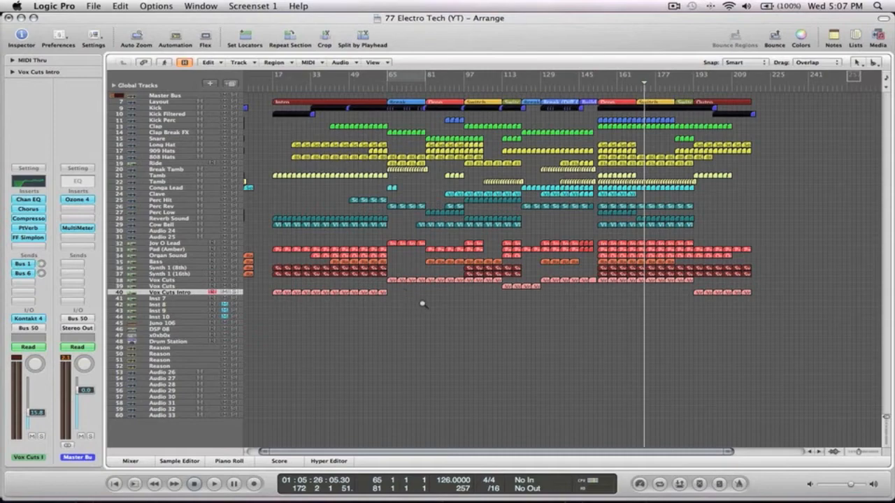
Inspect the rapid kick hits before bar 73 and play back that part of the Break
drag(333, 108, 318, 91)
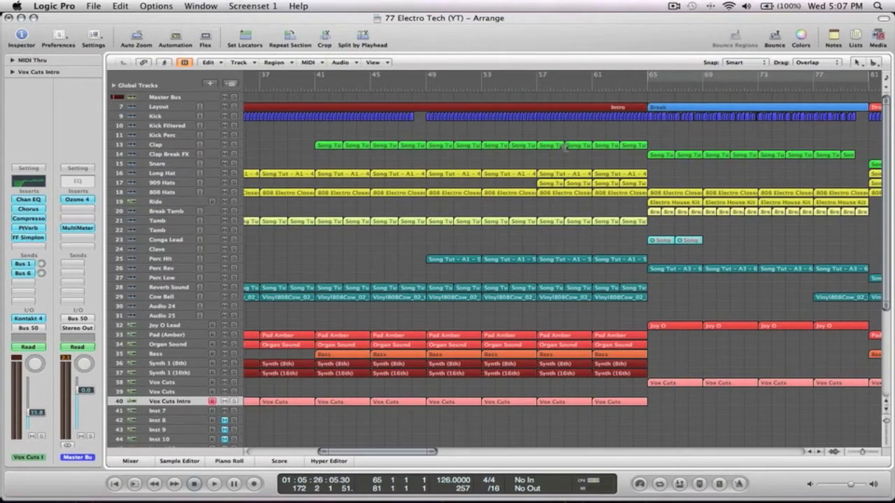
drag(788, 175, 719, 90)
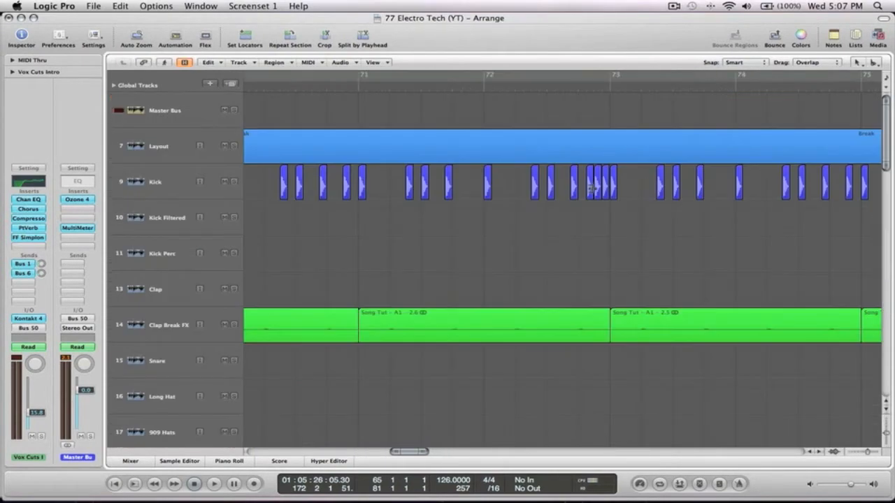
click(633, 231)
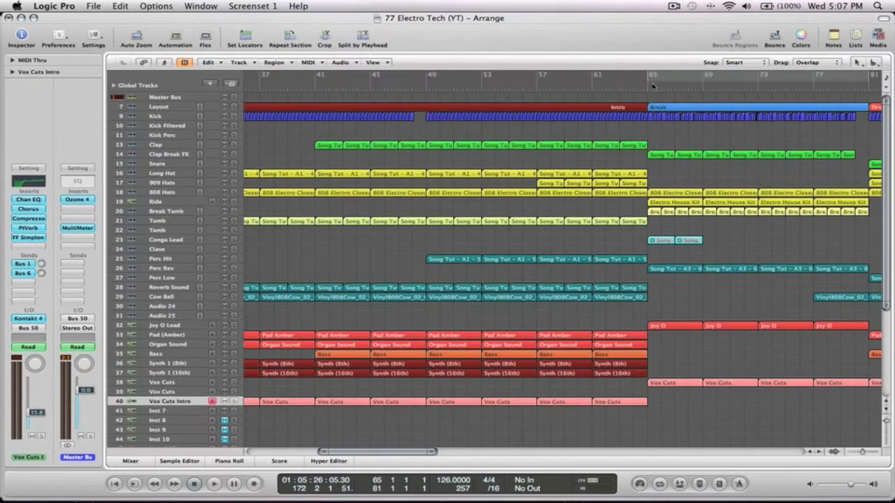
click(743, 87)
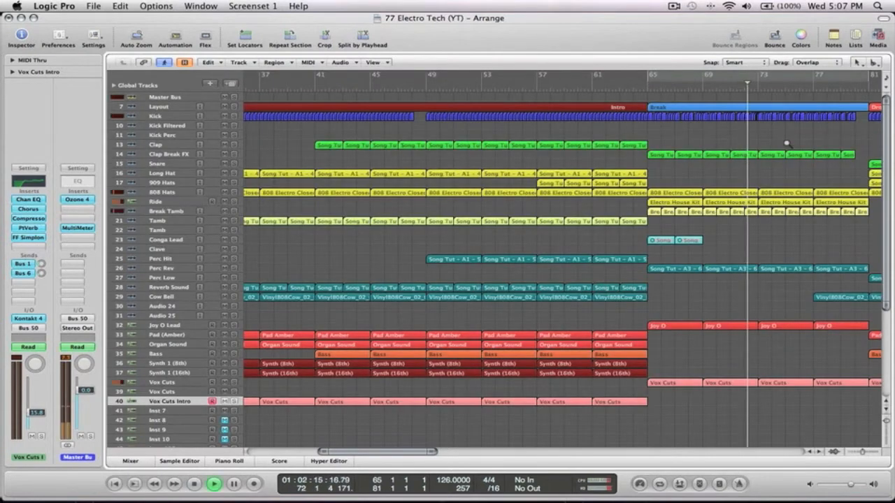
ctrl+alt+click(786, 145)
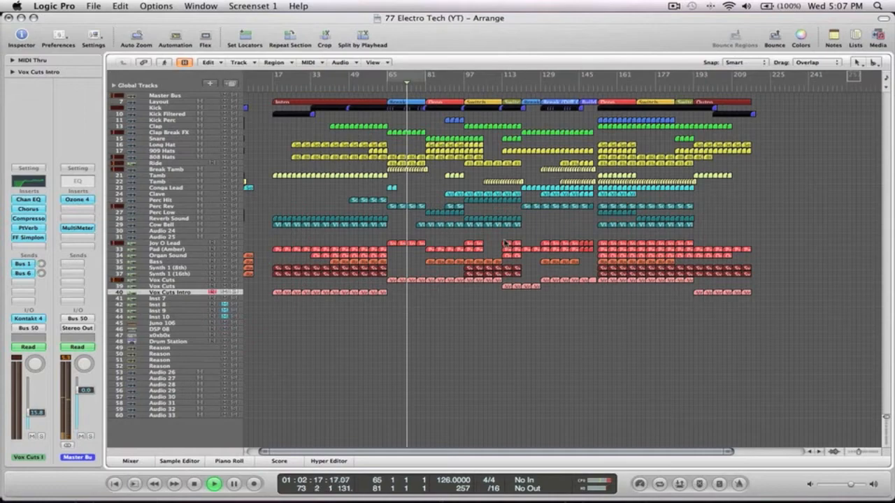
drag(462, 327, 342, 91)
key(space)
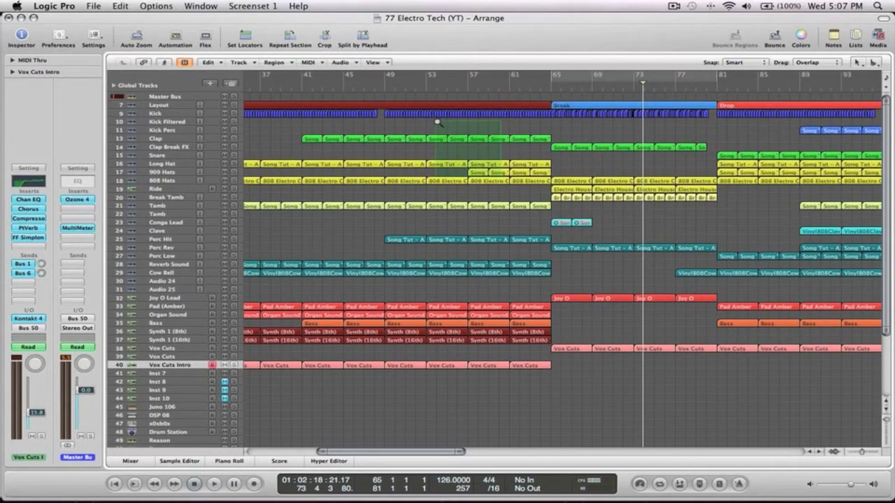
Copy the first snare region of the Drop at bar 81 to bar 55 on the Snare track
drag(438, 123, 444, 127)
ctrl+alt+click(486, 143)
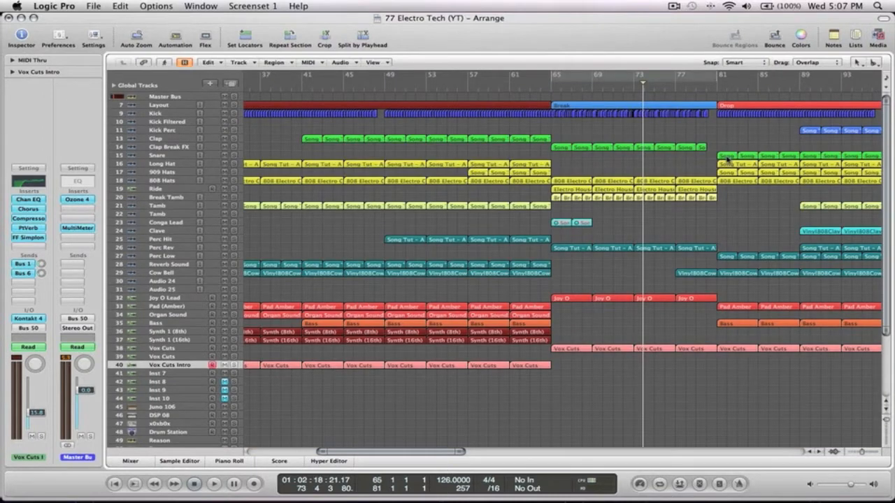
mouse_move(727, 160)
mouse_down()
mouse_move(572, 168)
mouse_move(455, 159)
mouse_up()
drag(420, 126, 506, 203)
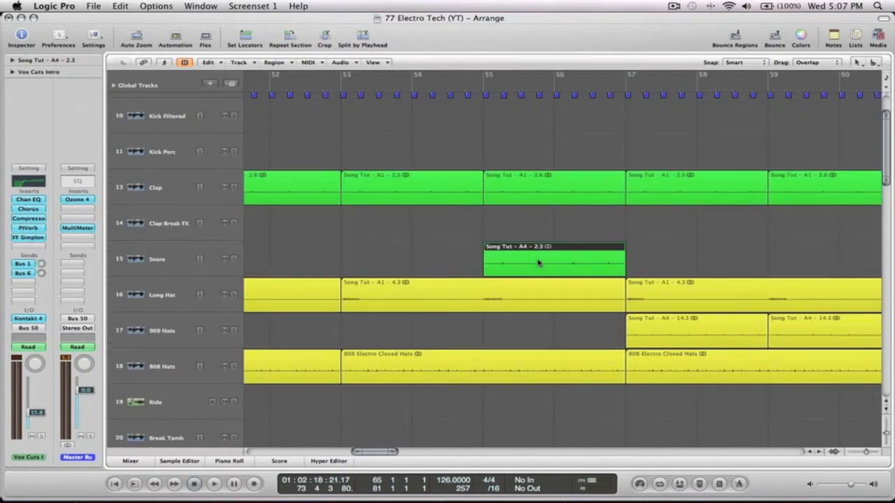
Split the copied snare region at 56 4 1 1 and delete the part before the cut
click(607, 266)
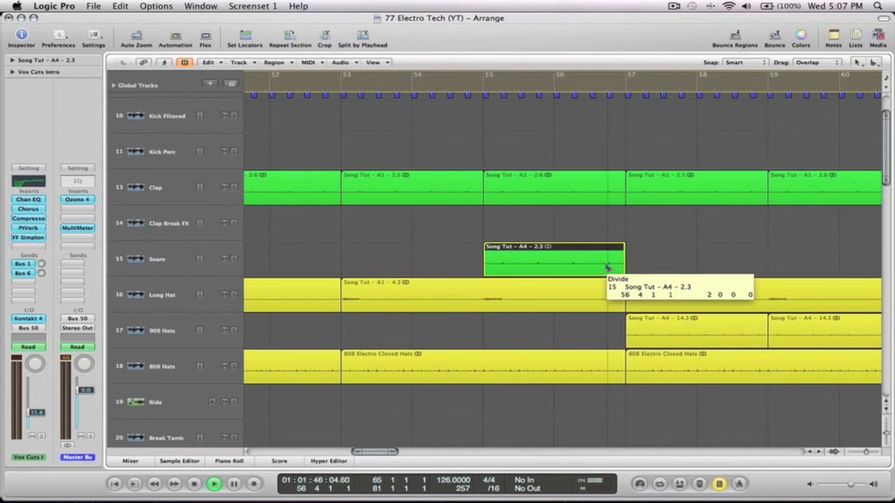
click(587, 266)
key(Delete)
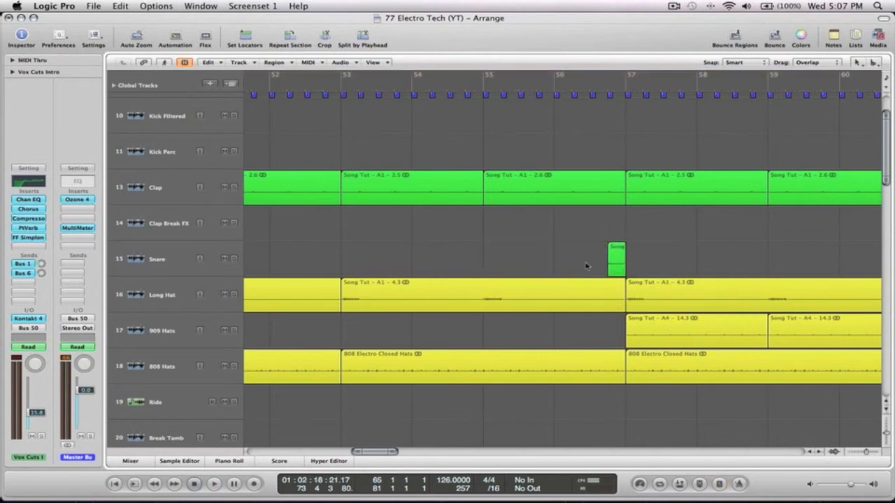
Move the remaining snare hit to 56.4.3 and trim it to end at 56.4.4
ctrl+alt+click(665, 261)
drag(489, 198, 437, 93)
drag(612, 296, 573, 243)
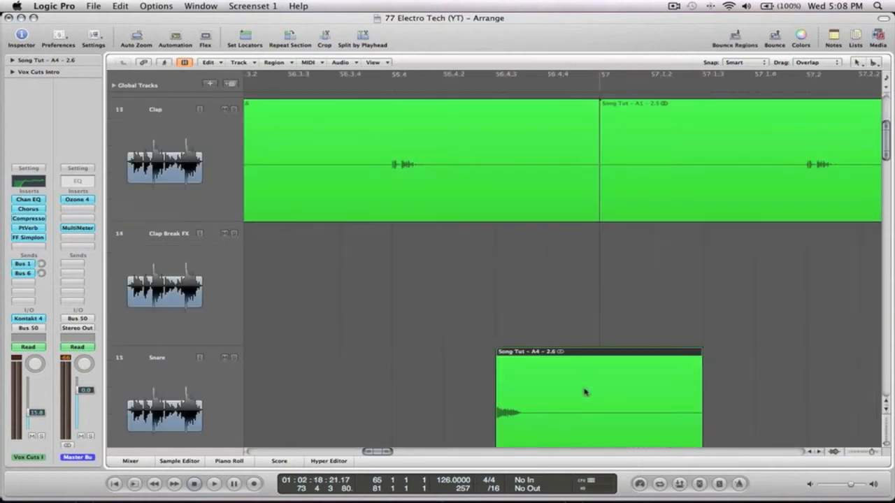
super+click(549, 411)
key(Delete)
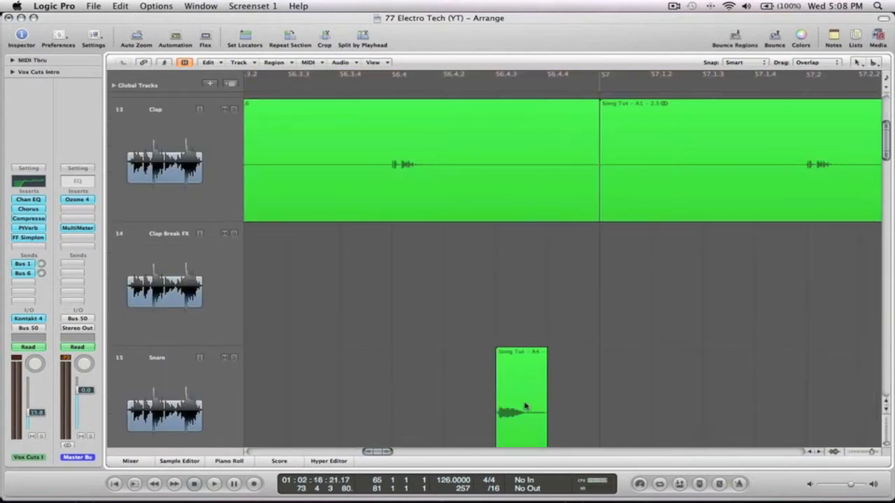
Copy the trimmed snare hit to 56.4.4 and play back the double hit leading into bar 57
drag(527, 407, 581, 405)
ctrl+alt+click(627, 386)
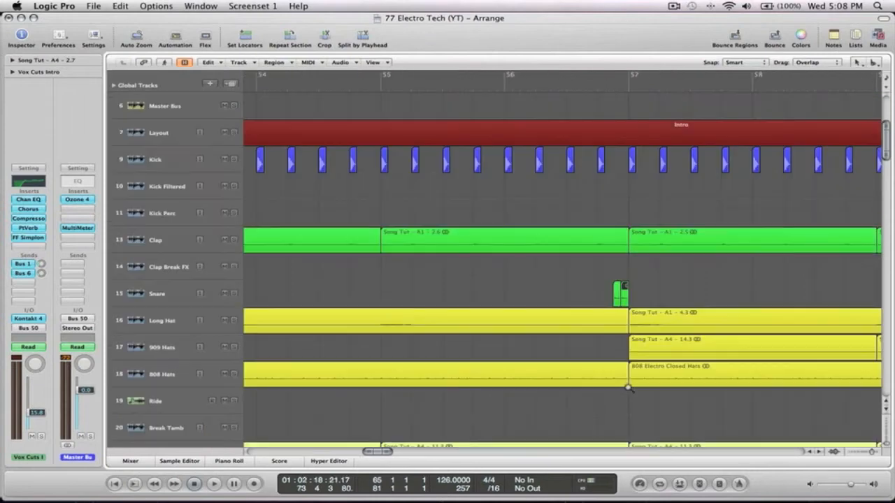
click(500, 88)
key(space)
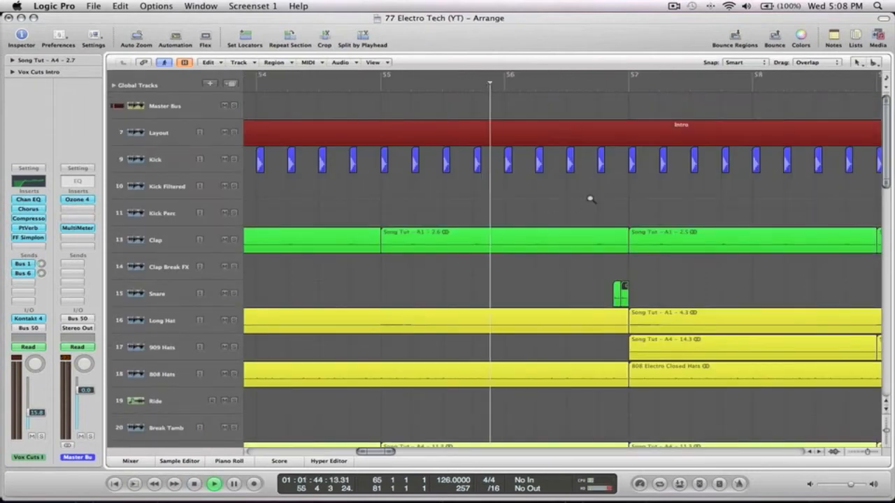
ctrl+alt+click(590, 199)
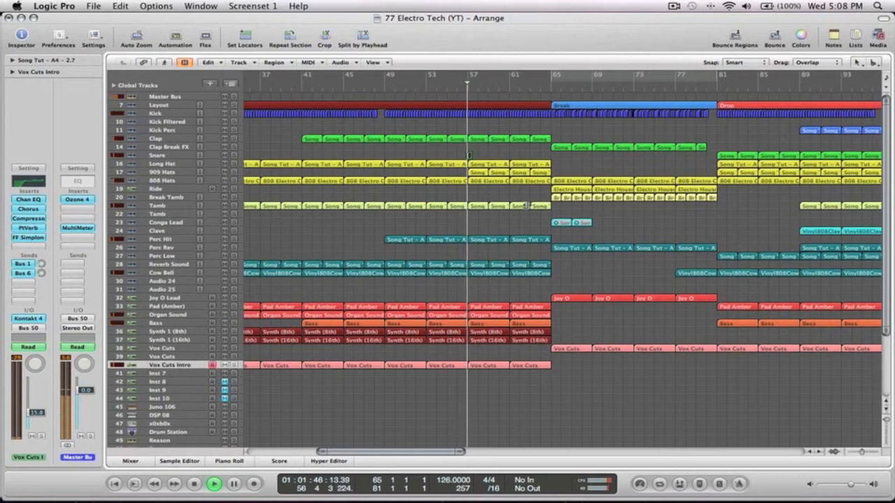
Replay the snare fill from the last beat of bar 56 and listen on into the Intro after bar 57
drag(543, 225, 446, 134)
key(space)
click(374, 85)
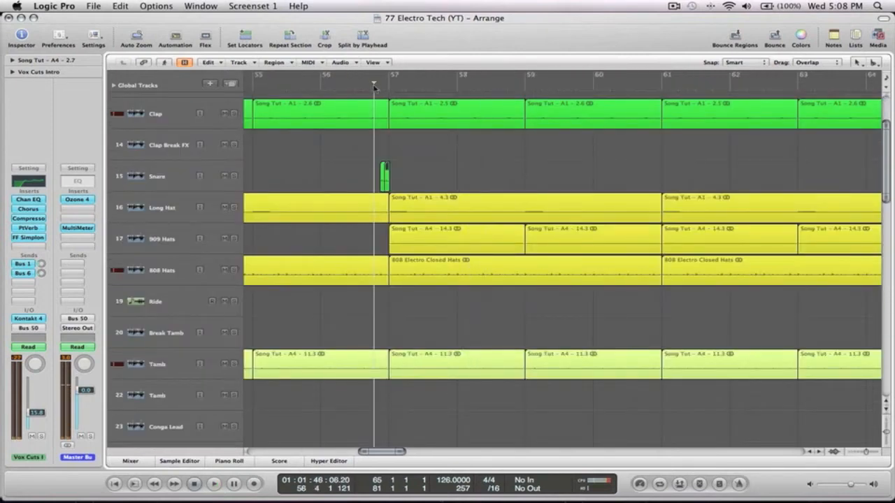
key(space)
ctrl+alt+click(461, 166)
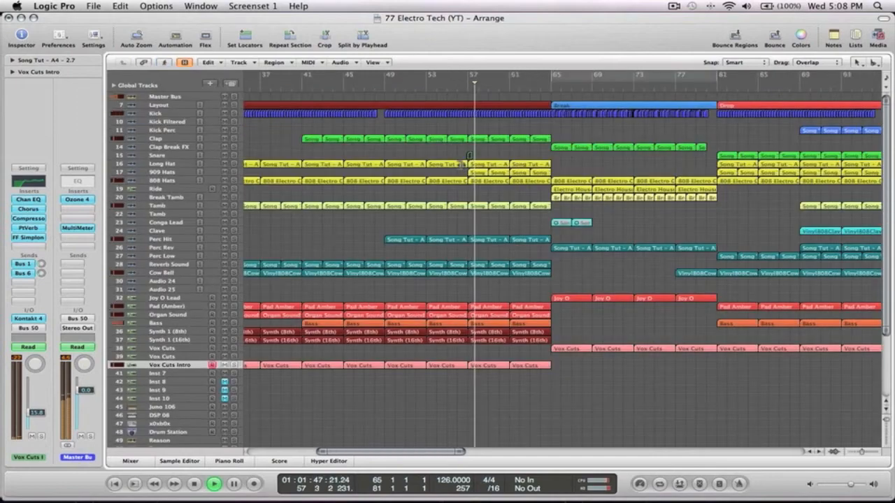
click(571, 168)
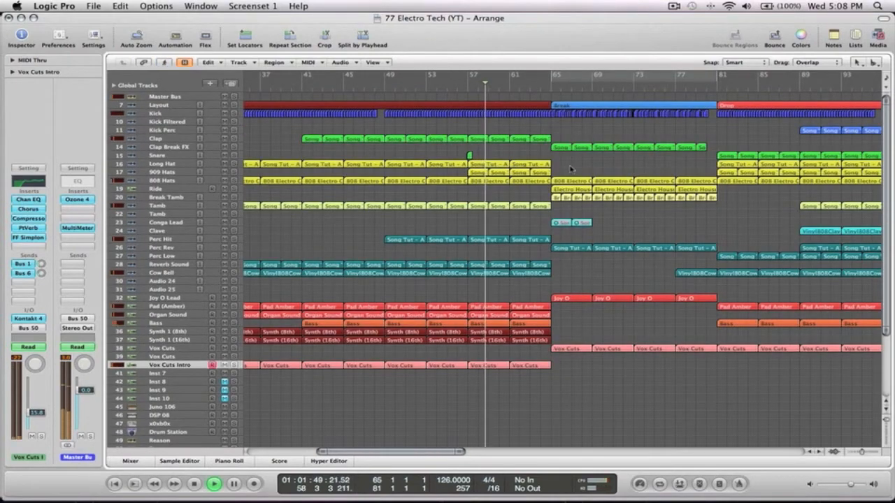
key(z)
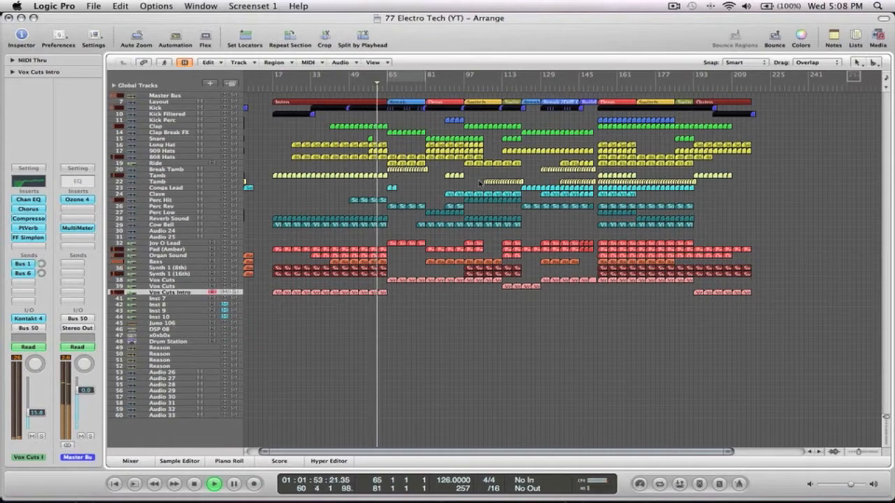
Play back the transitions into the Break at bar 65 and the first Drop at bar 81
drag(539, 301, 371, 95)
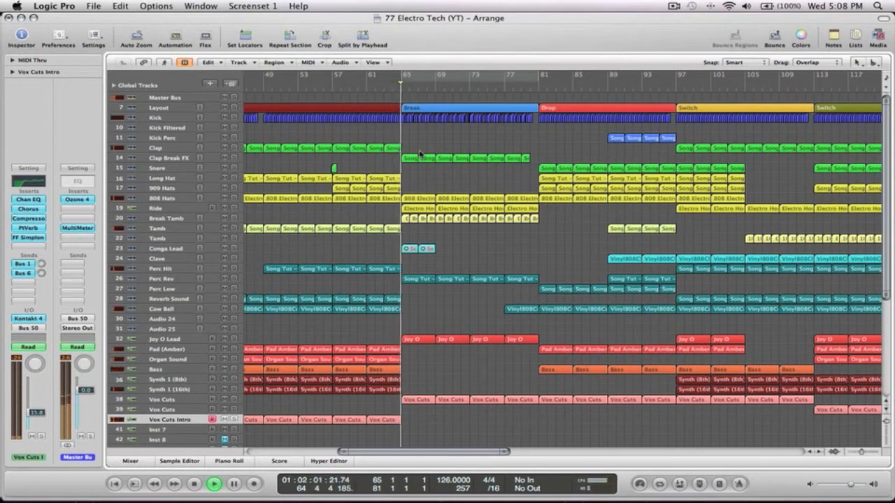
ctrl+alt+click(439, 142)
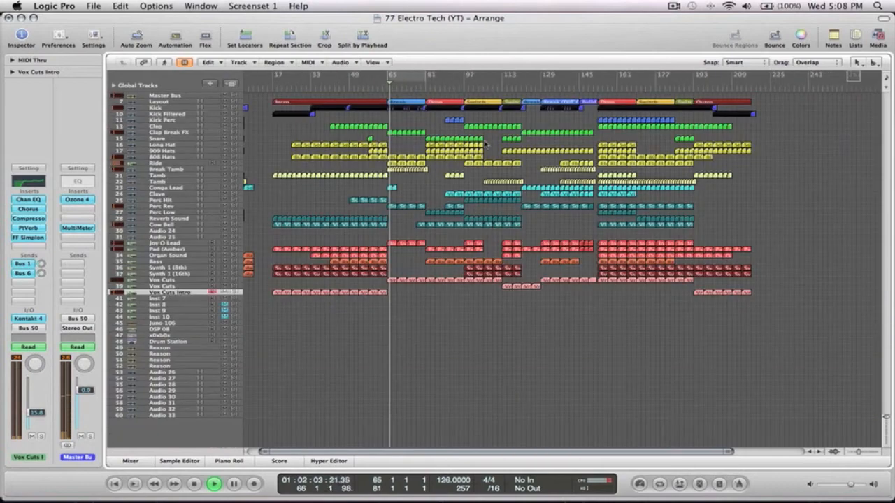
drag(506, 166, 418, 120)
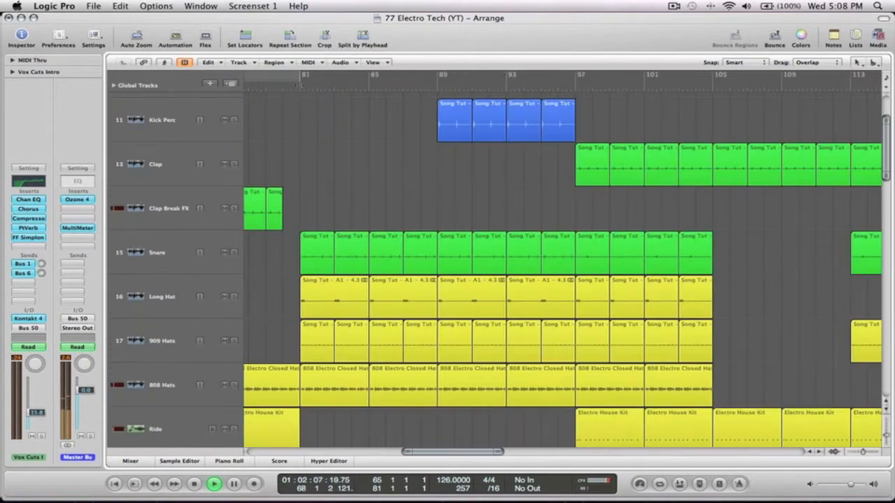
ctrl+alt+click(377, 142)
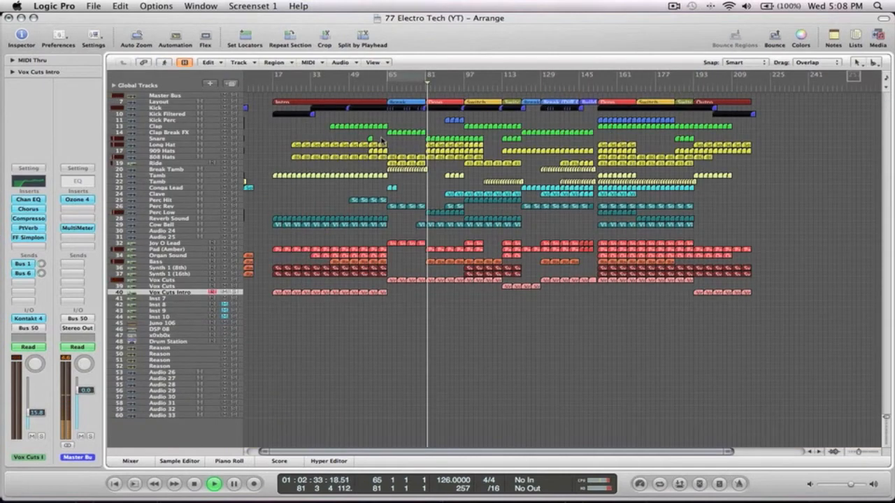
Insert a stereo PSP VintageWarmer in the third insert slot of the Snare track
click(170, 139)
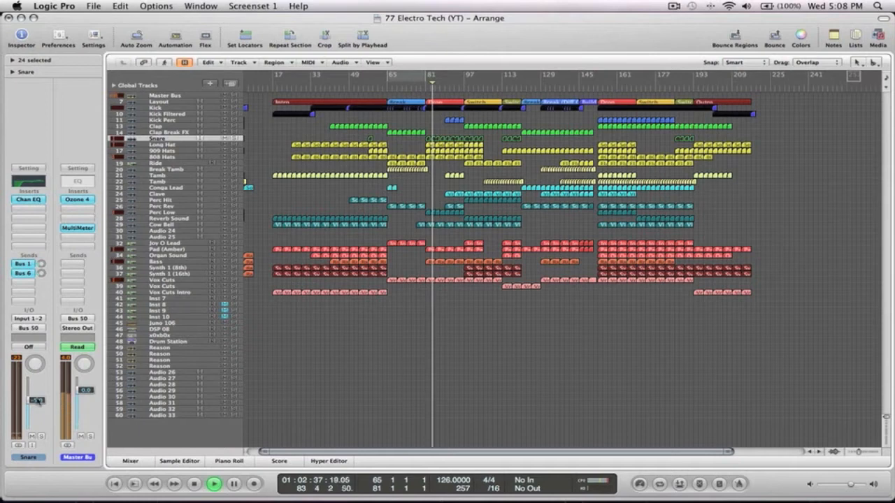
click(31, 219)
mouse_move(53, 342)
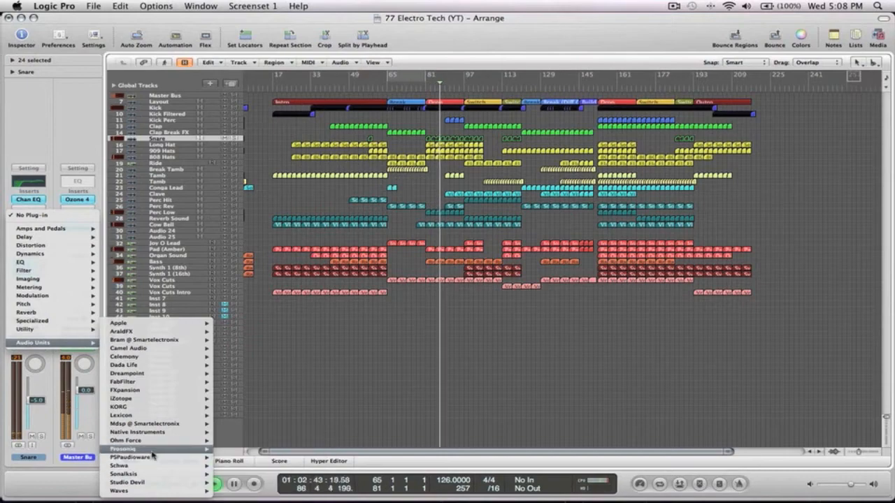
mouse_move(154, 457)
mouse_move(253, 482)
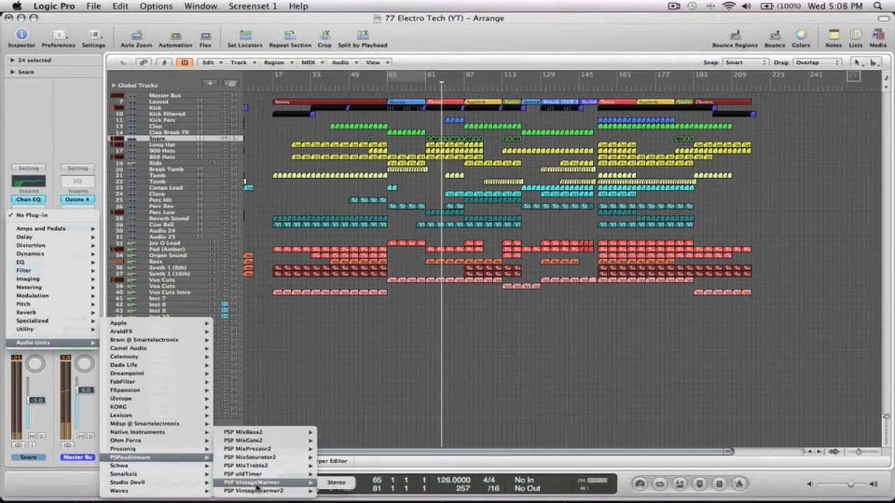
click(329, 486)
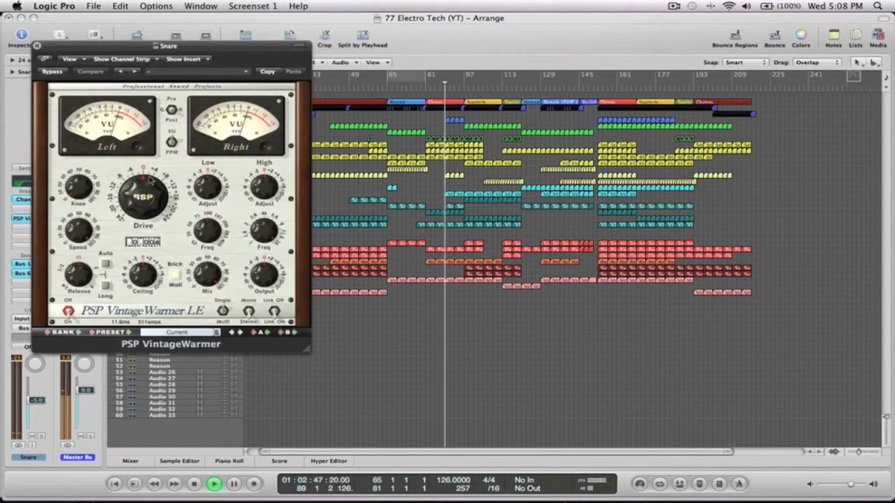
Raise the VintageWarmer's Drive slightly and lower the Snare channel's volume to -8.8, closing the plug-in
drag(149, 177, 150, 171)
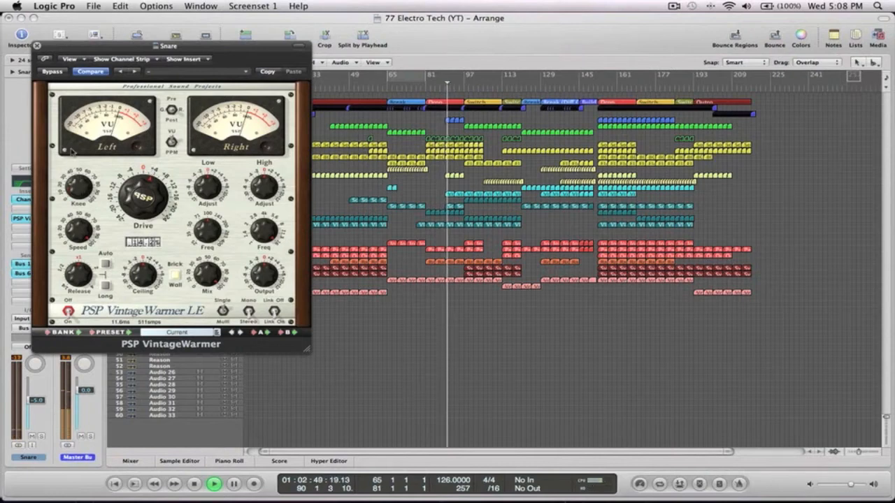
drag(40, 395, 40, 400)
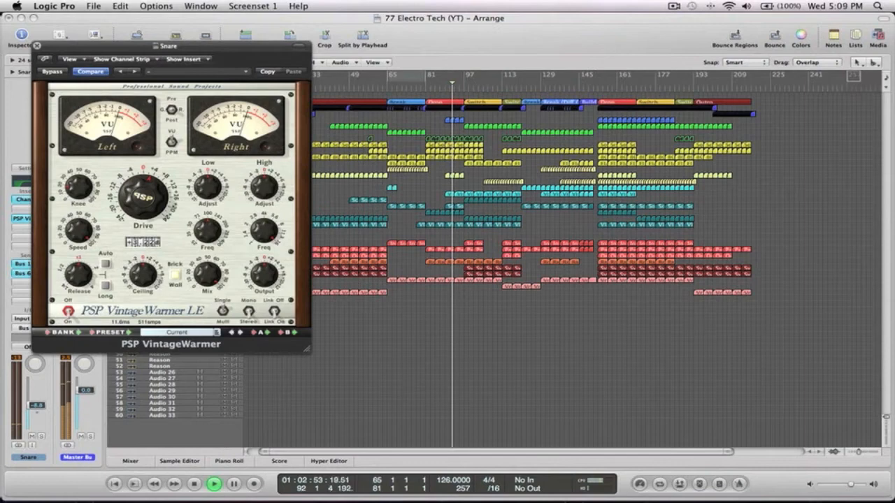
click(37, 45)
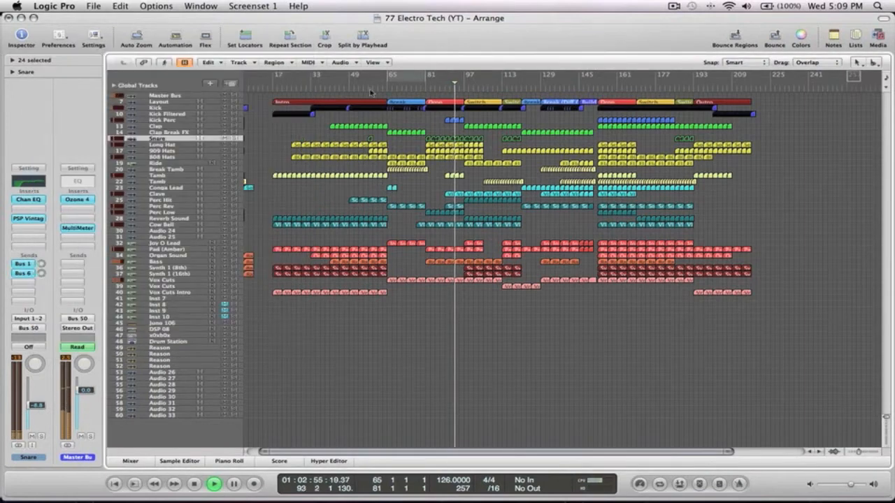
Play back the end of the Intro from just before bar 57 to audition the processed snare fill
click(370, 92)
click(406, 143)
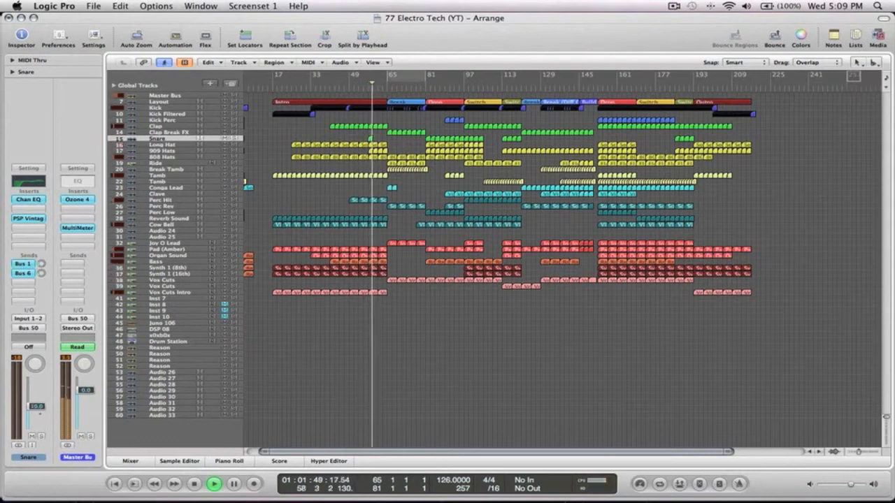
Listen through the end of the Intro, the Break and the first Drop, checking the section transitions during playback
drag(606, 314, 350, 81)
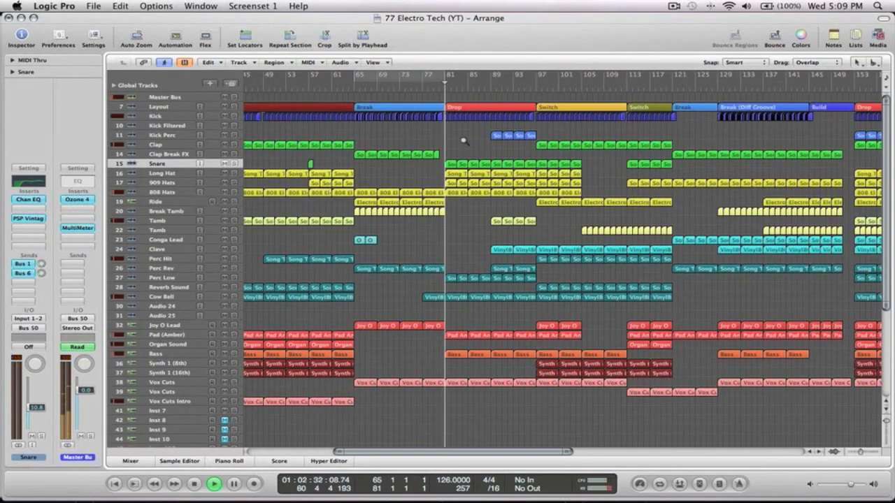
ctrl+alt+click(463, 141)
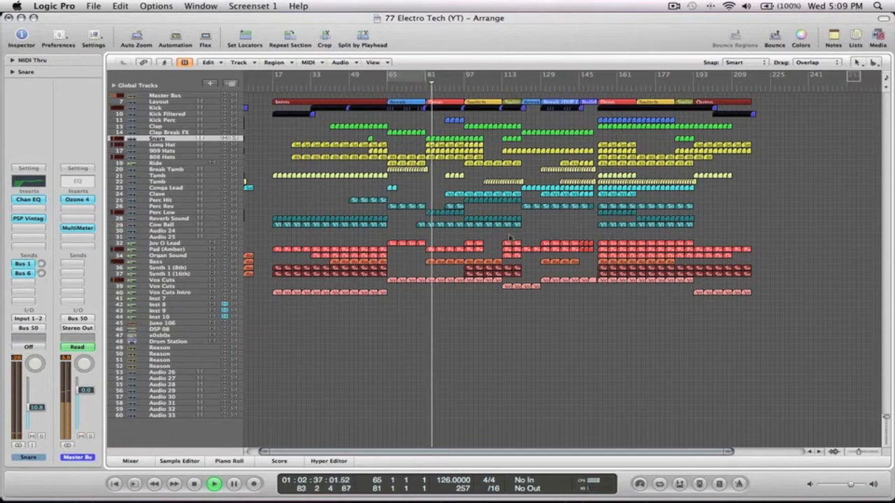
drag(599, 362, 411, 94)
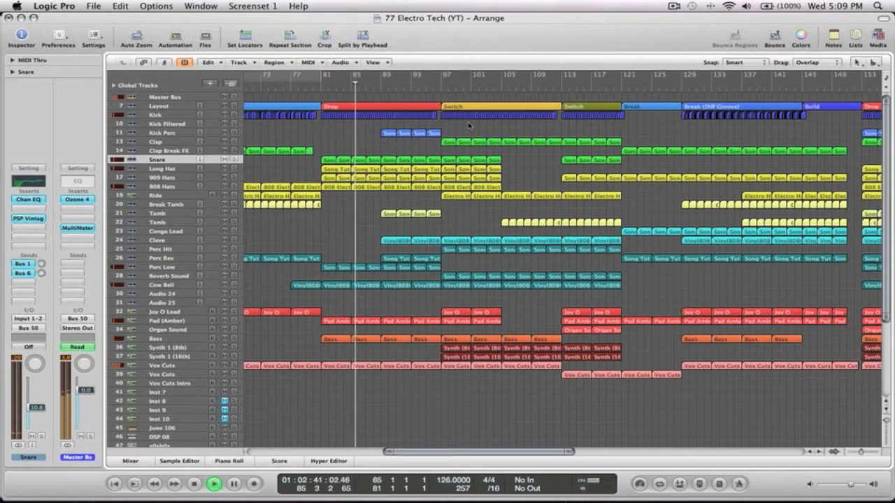
ctrl+alt+click(469, 125)
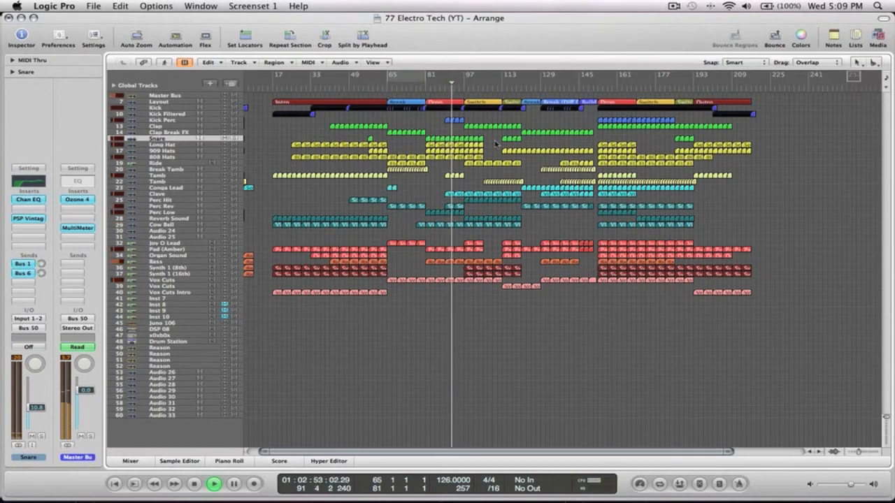
Move the two empty audio tracks below the Vox Cuts Intro track and name both of them FX
click(131, 239)
drag(131, 238, 131, 292)
drag(130, 234, 133, 288)
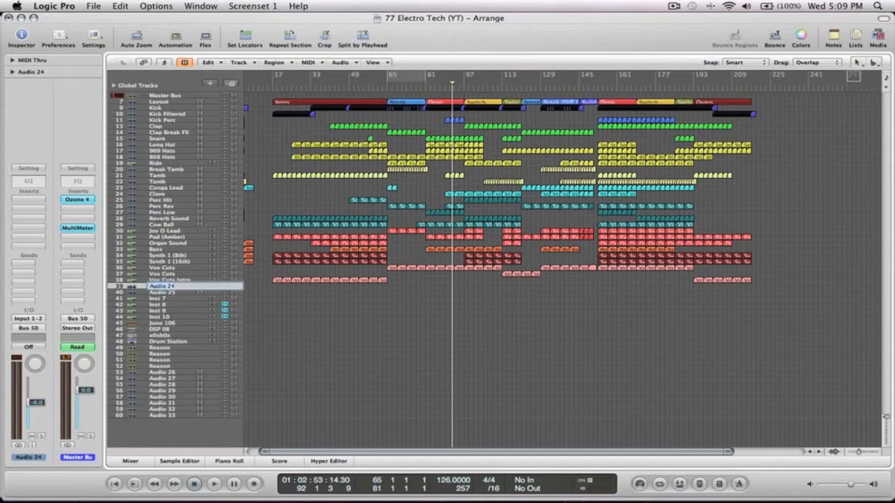
text(FX)
key(Return)
click(152, 293)
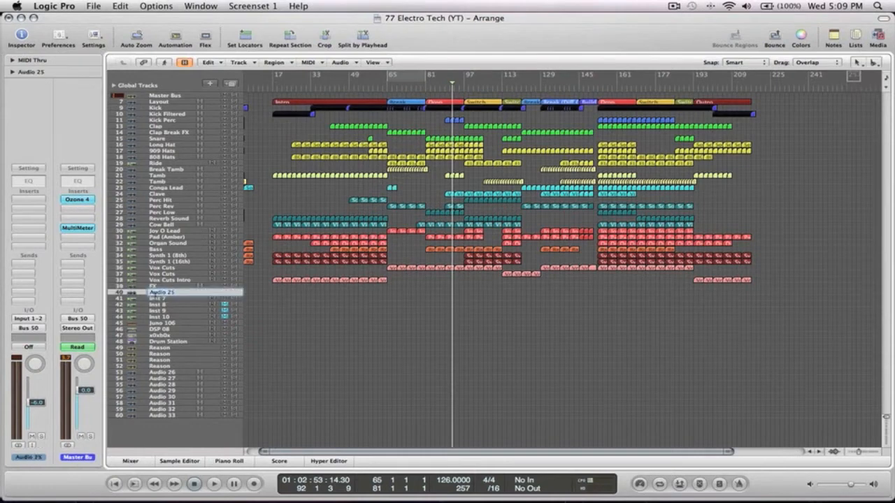
key(Return)
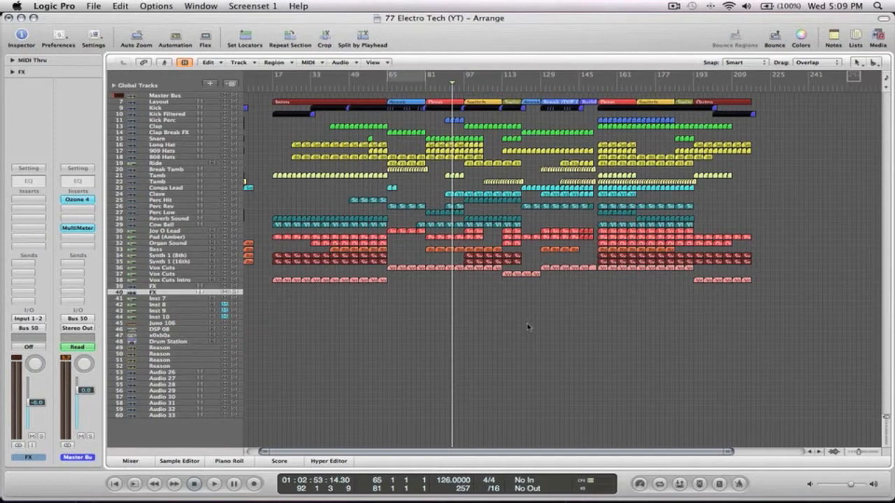
Browse to the Samples folder on the Music Drive and search it for "ride"
click(877, 38)
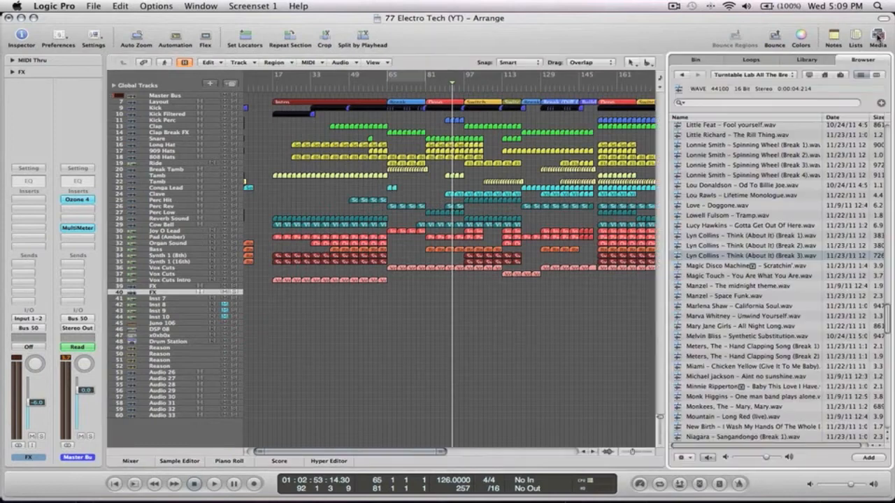
click(783, 75)
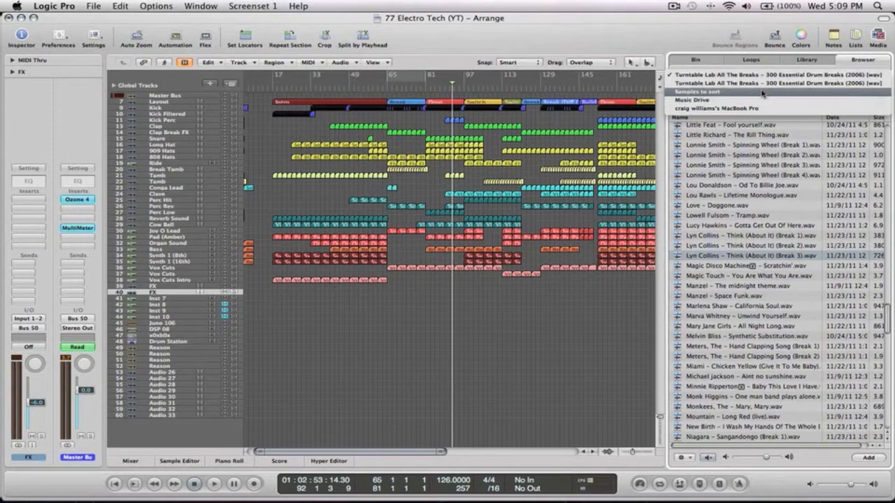
click(762, 101)
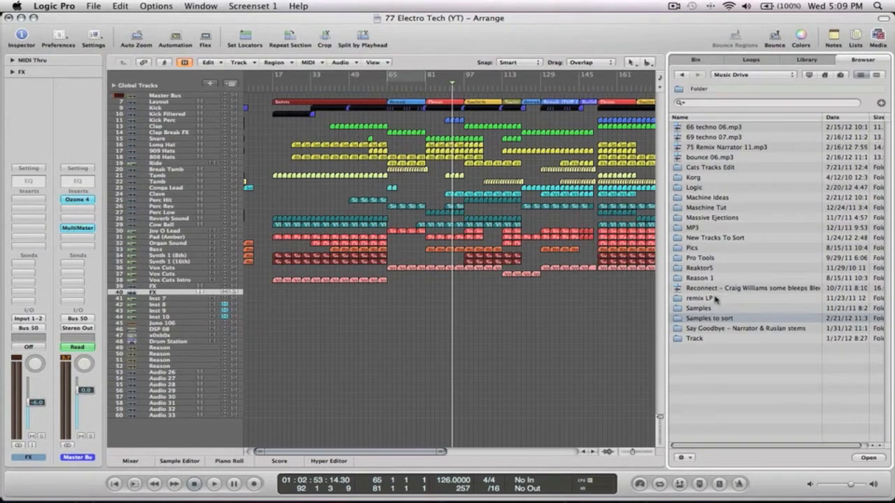
double_click(706, 311)
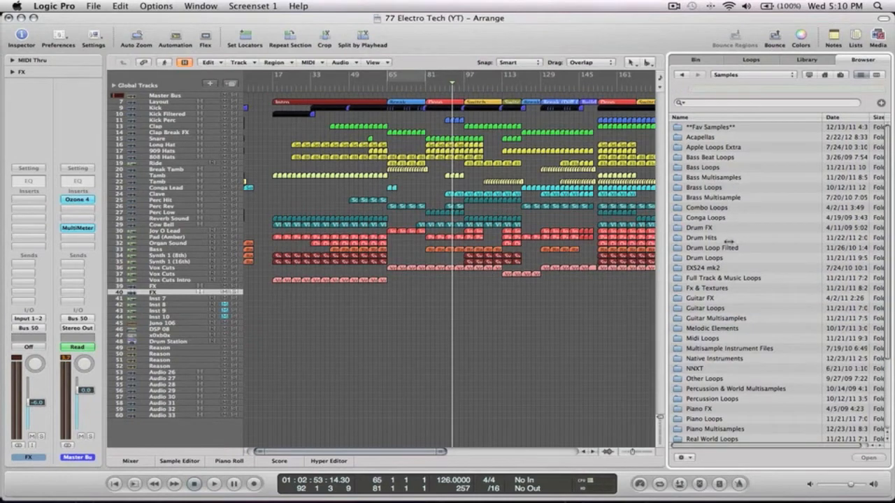
click(715, 102)
text(ride)
key(Return)
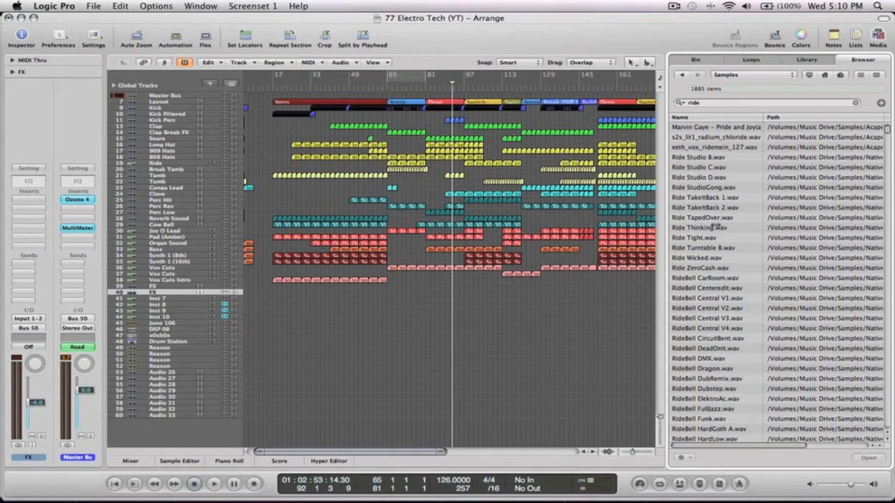
Audition several ride samples and place ride 2a.wav at bar 17 on the upper FX track, closing the media browser
click(703, 298)
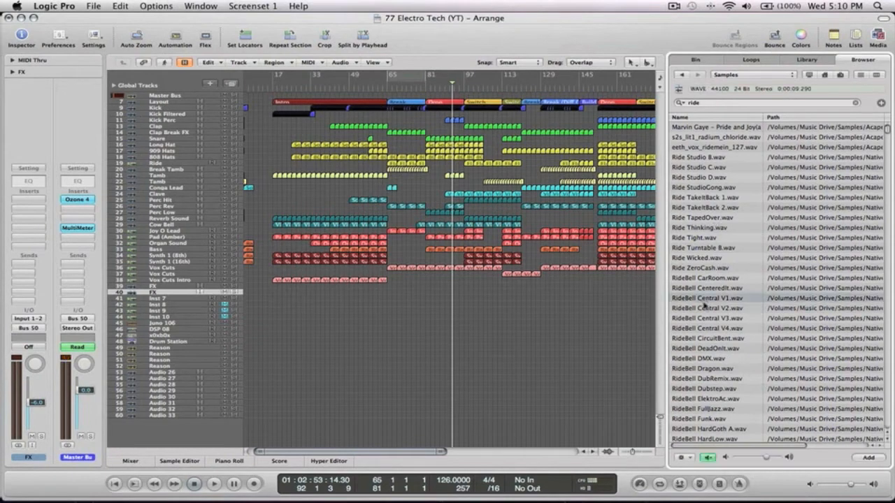
scroll(704, 293, down, 10)
click(704, 281)
scroll(705, 280, down, 10)
click(705, 276)
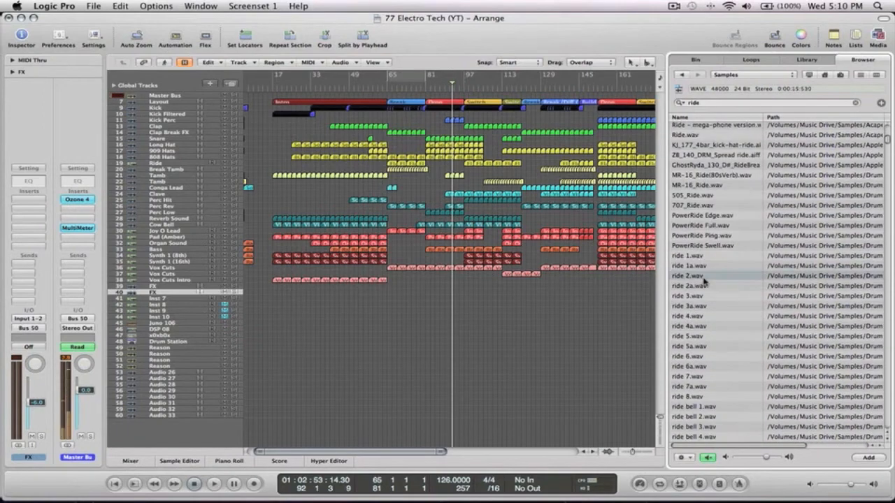
key(Down)
key(Down)
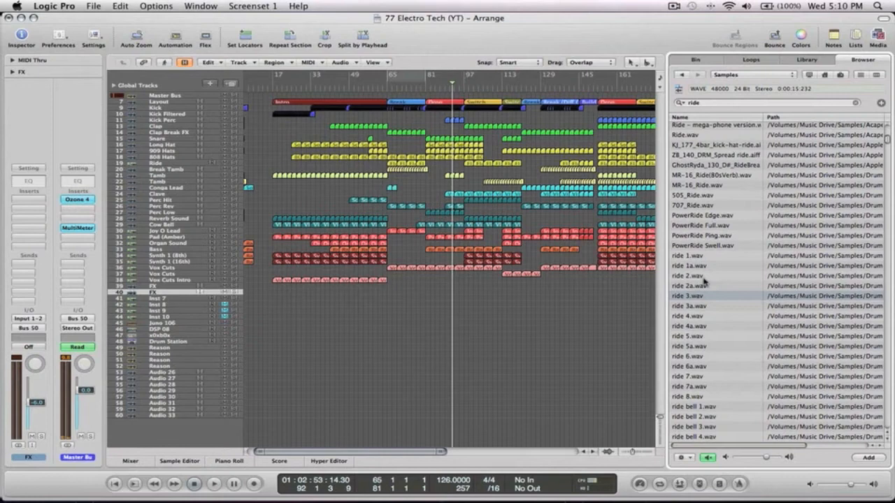
key(Up)
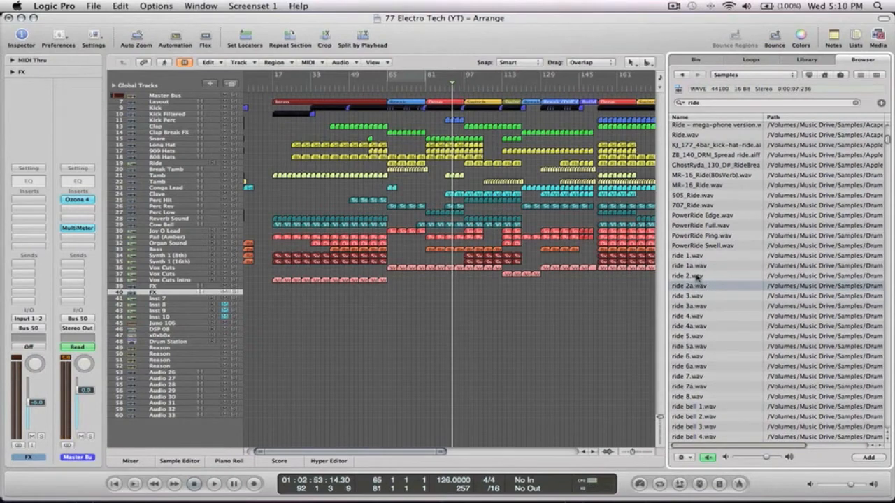
drag(692, 287, 277, 299)
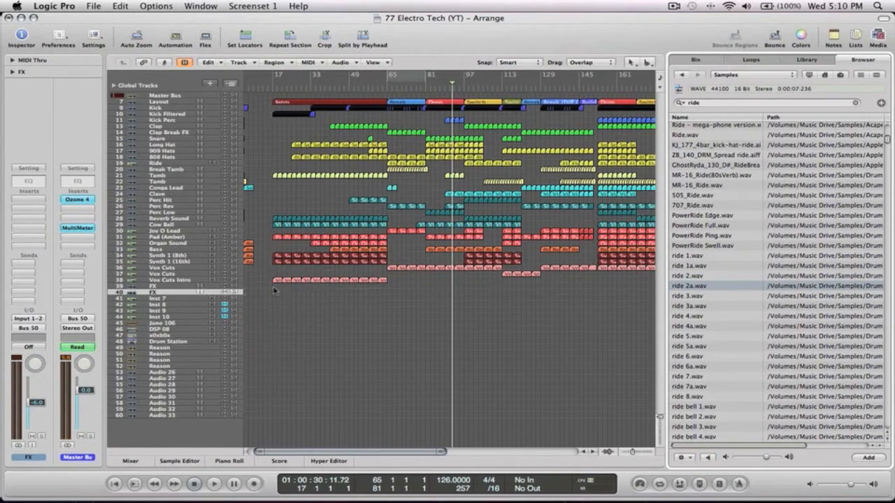
click(878, 36)
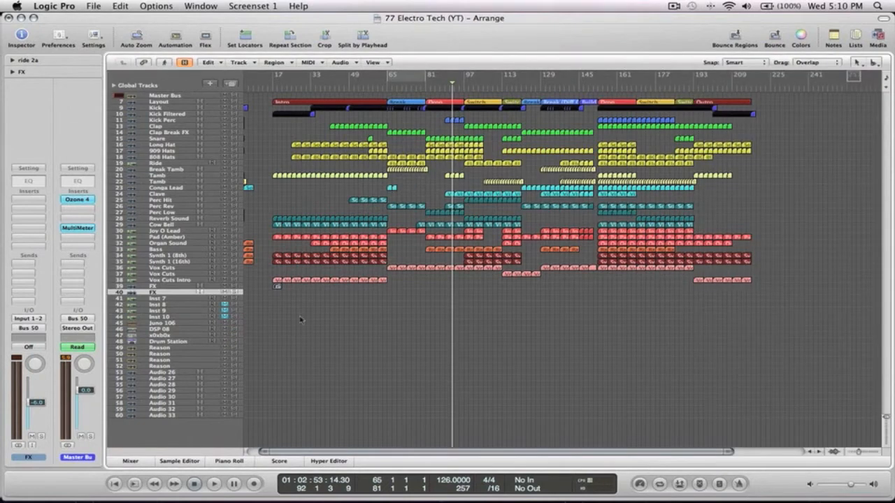
Split a short slice off the tail of the ride 2a region, just before bar 21
key(z)
drag(508, 339, 302, 257)
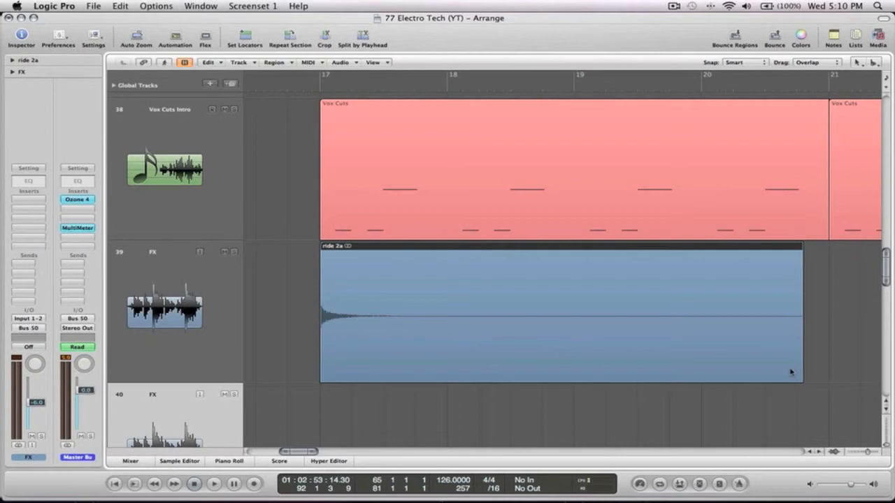
drag(315, 302, 331, 327)
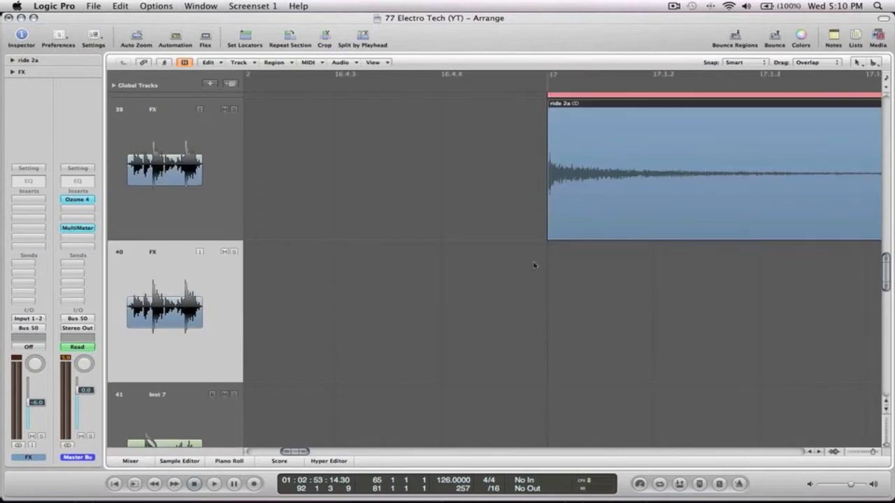
drag(567, 198, 536, 164)
drag(454, 175, 517, 181)
ctrl+alt+click(518, 181)
ctrl+alt+click(517, 181)
ctrl+alt+click(557, 194)
click(697, 334)
ctrl+alt+click(716, 332)
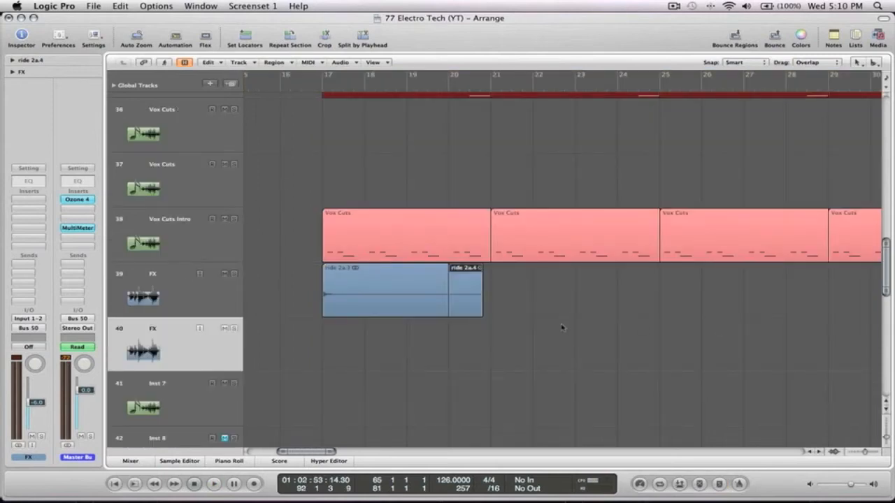
key(super+z)
key(super+shift+z)
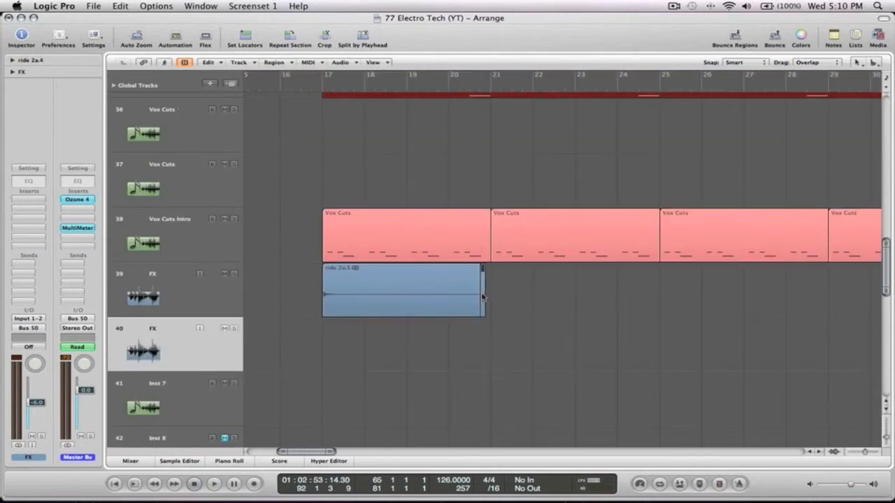
Copy the tail slice to bar 21 and merge it with the other ride pieces into a new audio file
drag(483, 297, 494, 297)
drag(539, 293, 404, 288)
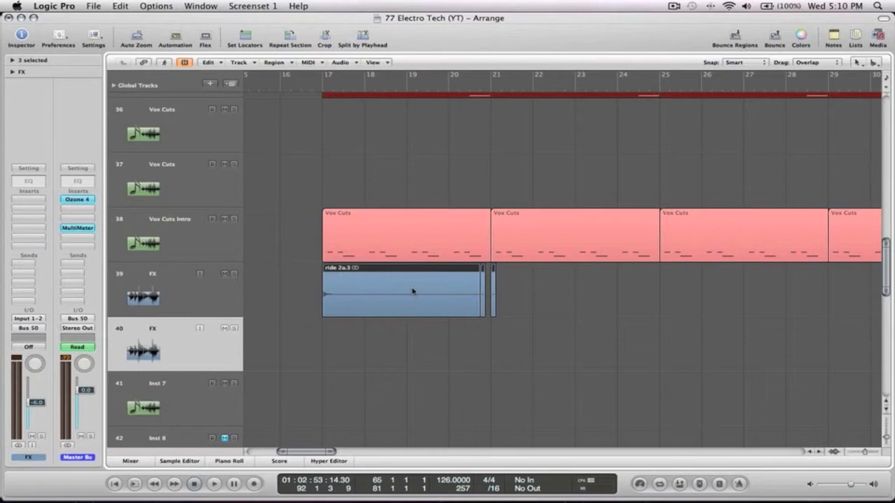
key(equal)
key(Return)
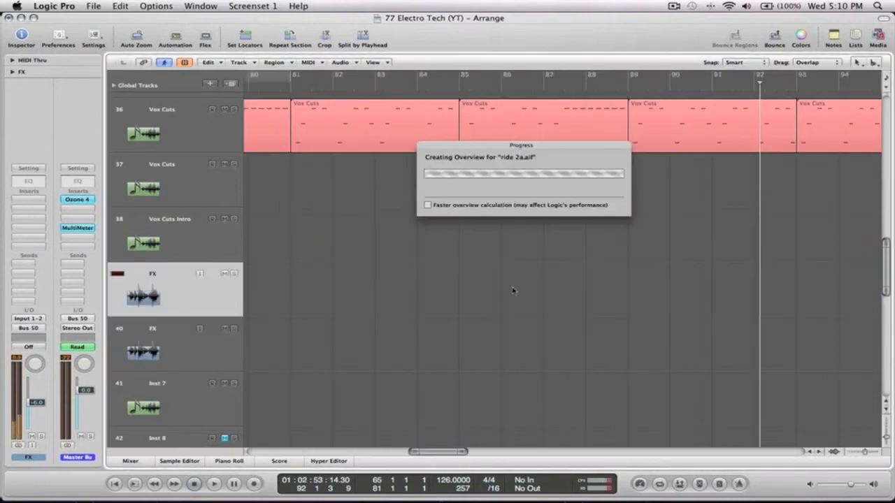
key(z)
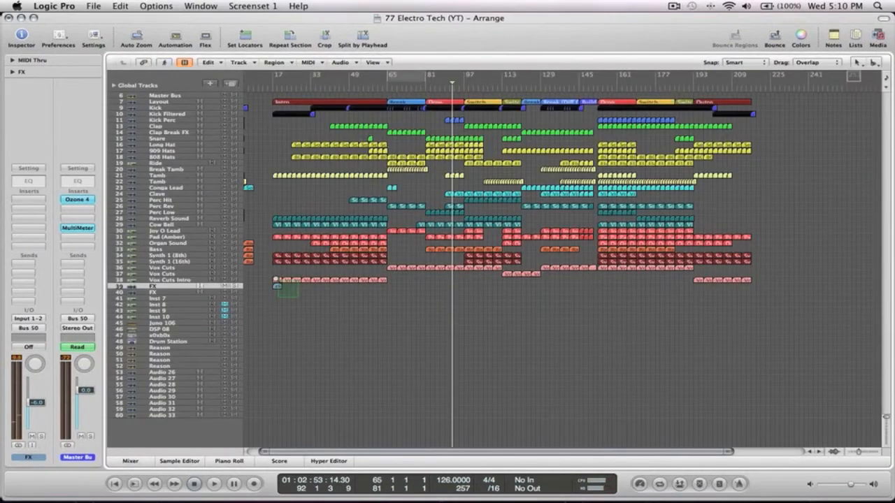
Cut off and delete the excess past bar 21 so the merged ride region spans bars 17 to 21
key(z)
super+click(446, 265)
key(Delete)
key(z)
key(z)
Open the ride 2a.1 region in the Sample Editor and try to normalize it
double_click(516, 257)
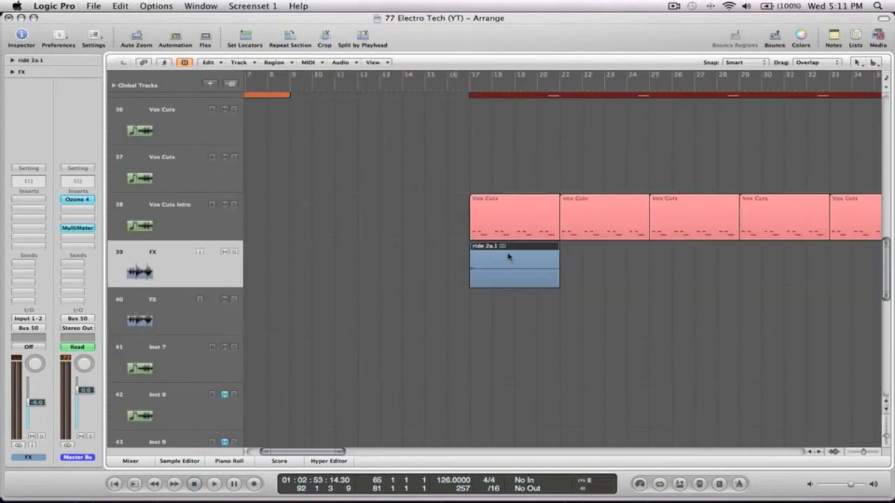
click(256, 175)
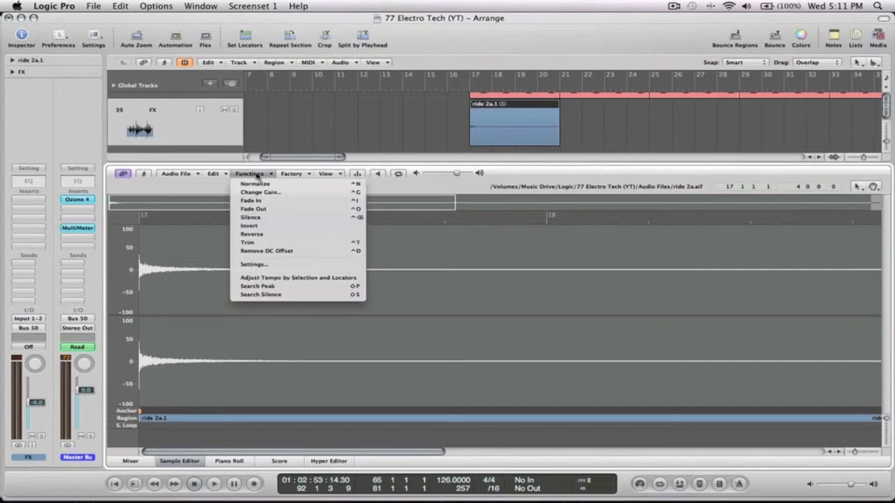
click(256, 184)
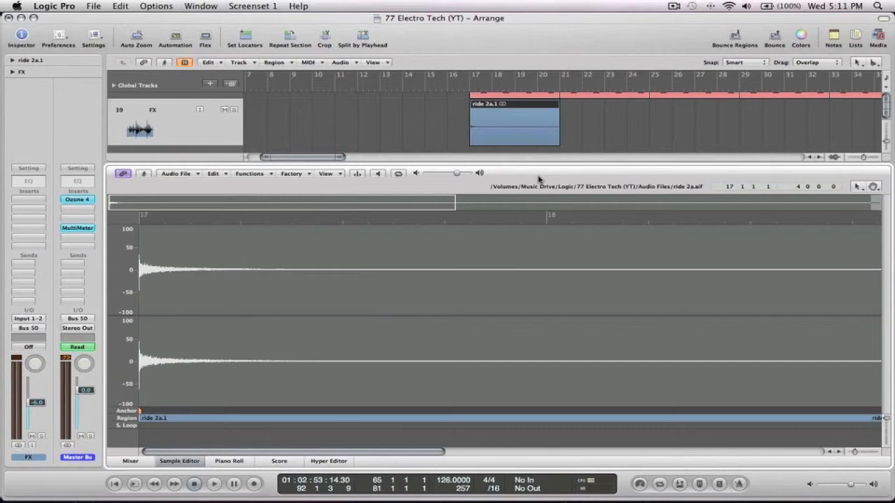
click(632, 132)
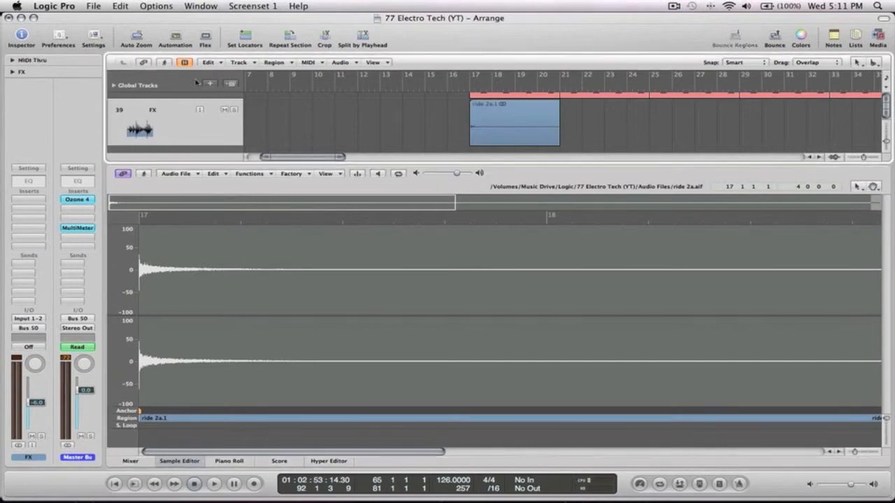
click(119, 6)
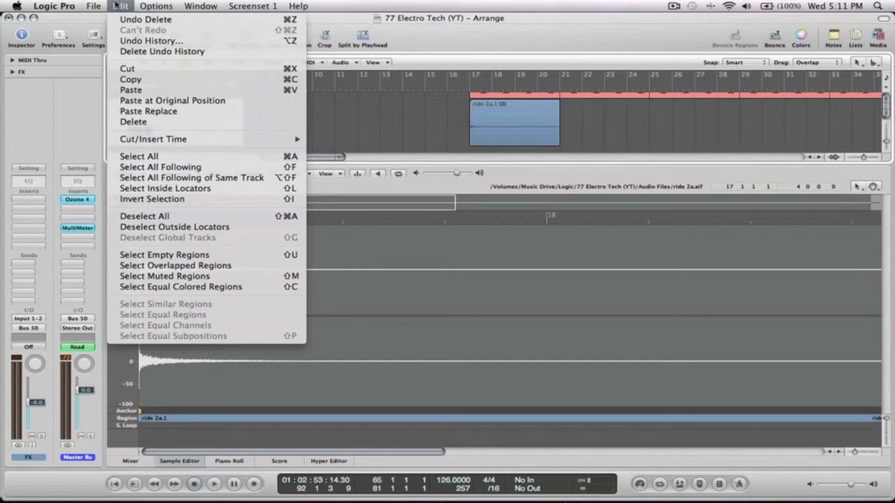
click(183, 51)
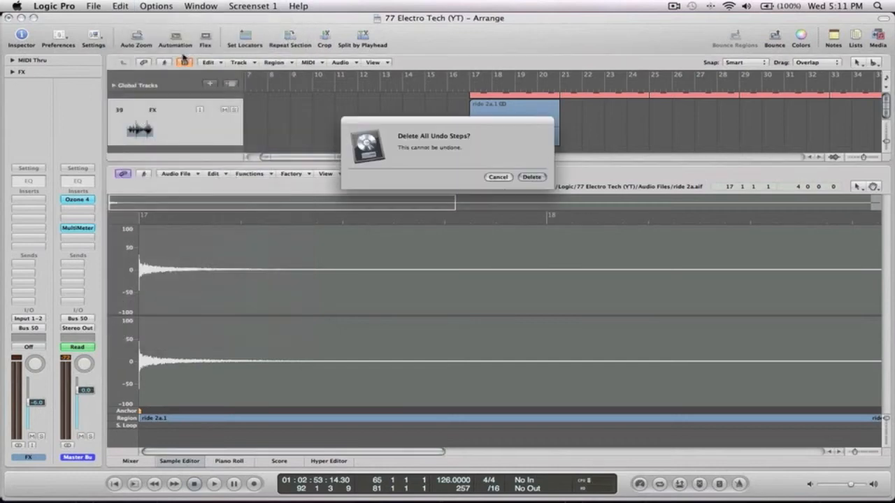
click(499, 177)
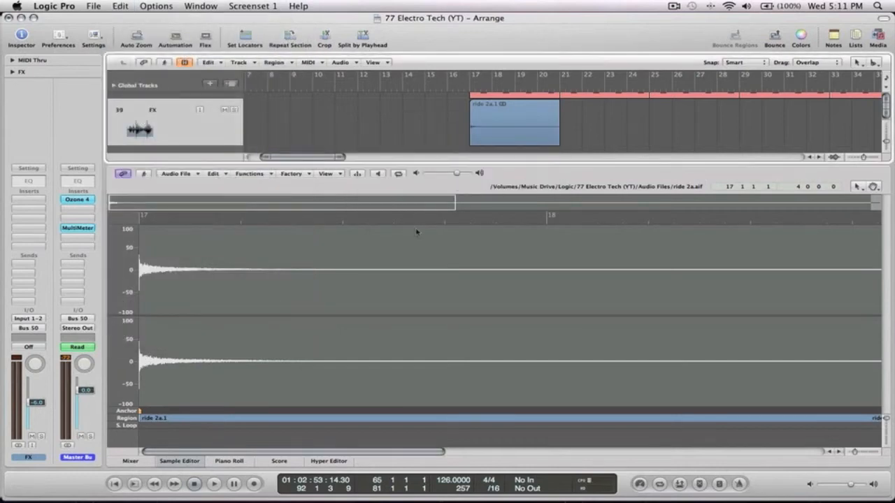
Try again to normalize the ride audio, dismissing the resulting dialog
click(245, 175)
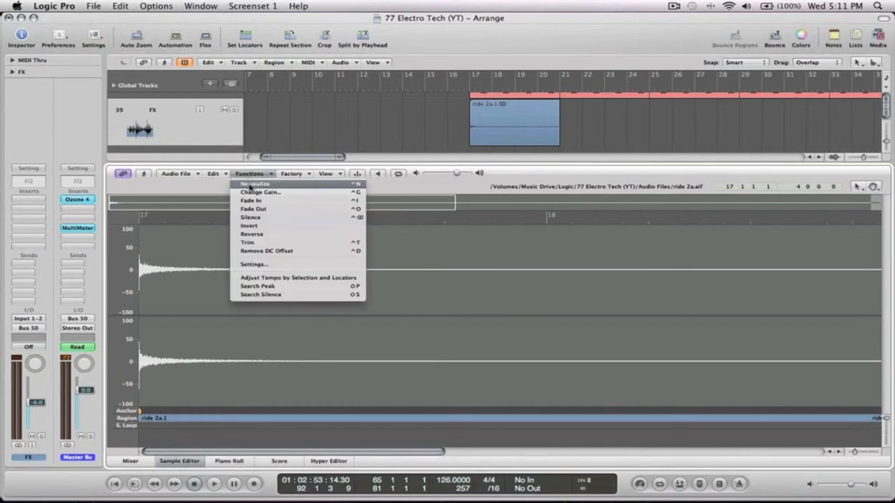
click(249, 187)
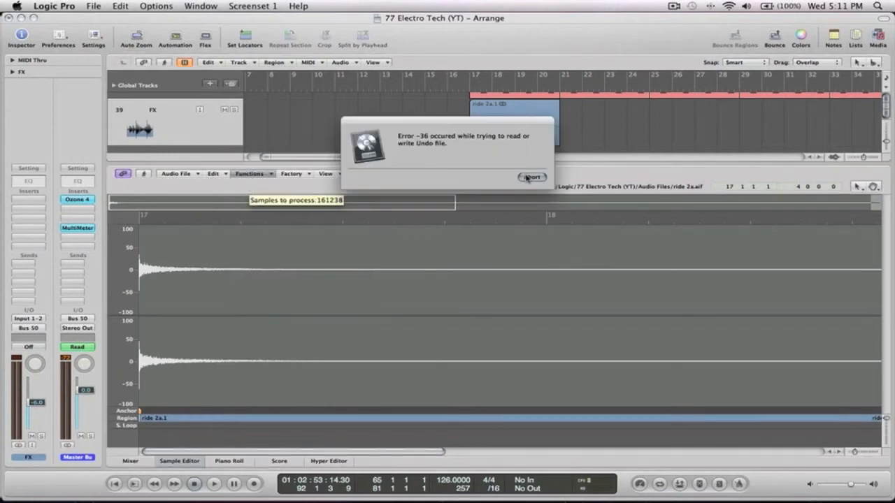
click(531, 177)
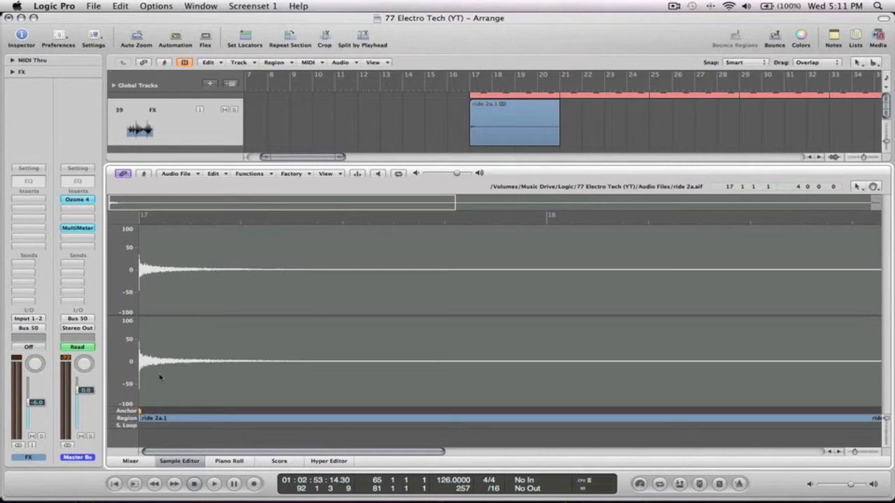
Close the Sample Editor and convert the ride 2a.1 region to a new audio file named "ride reve"
click(164, 461)
click(509, 119)
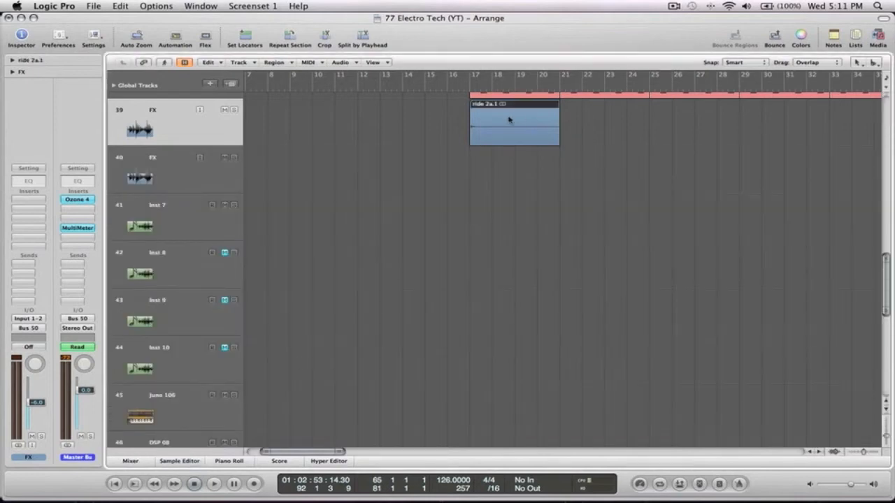
click(342, 62)
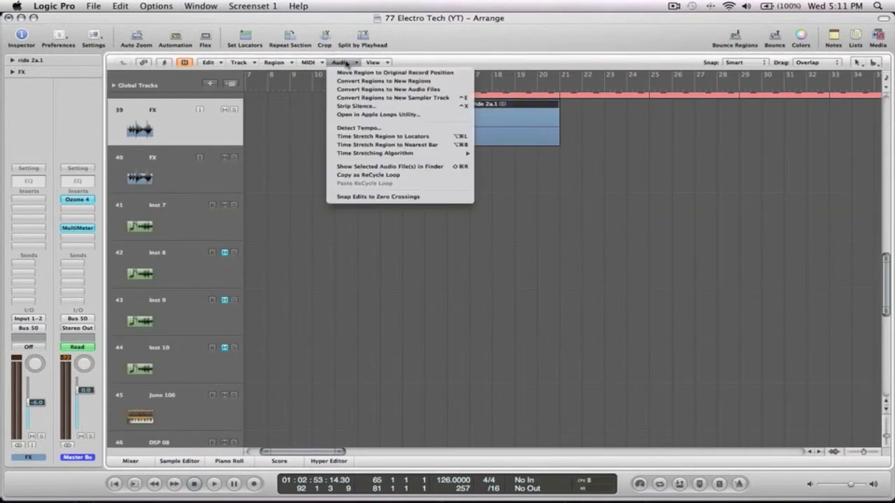
click(360, 91)
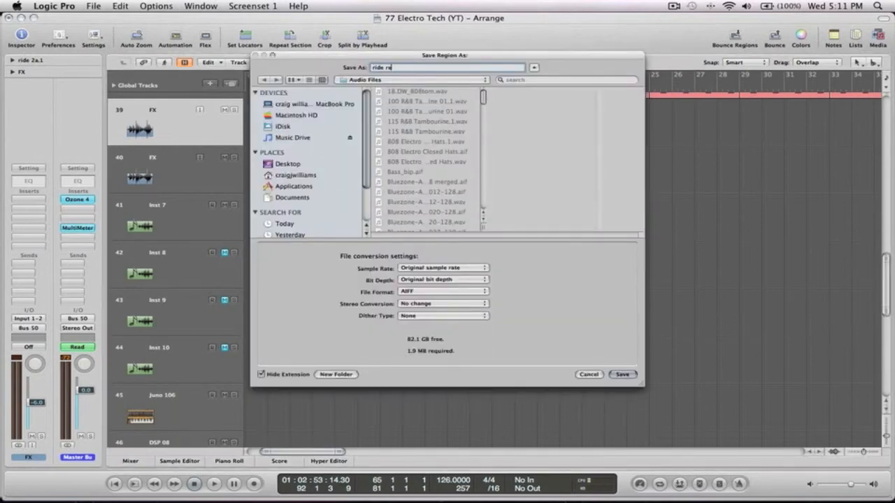
key(Return)
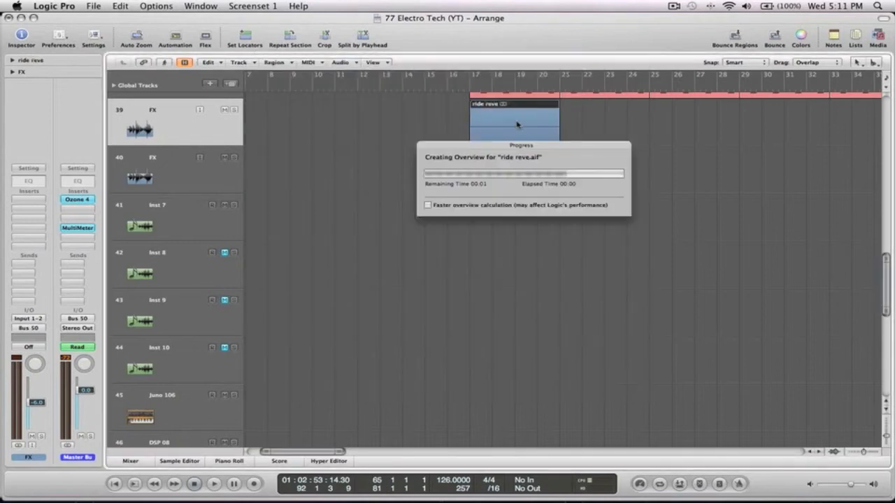
Normalize the ride reve audio in the Sample Editor and close the editor
double_click(520, 124)
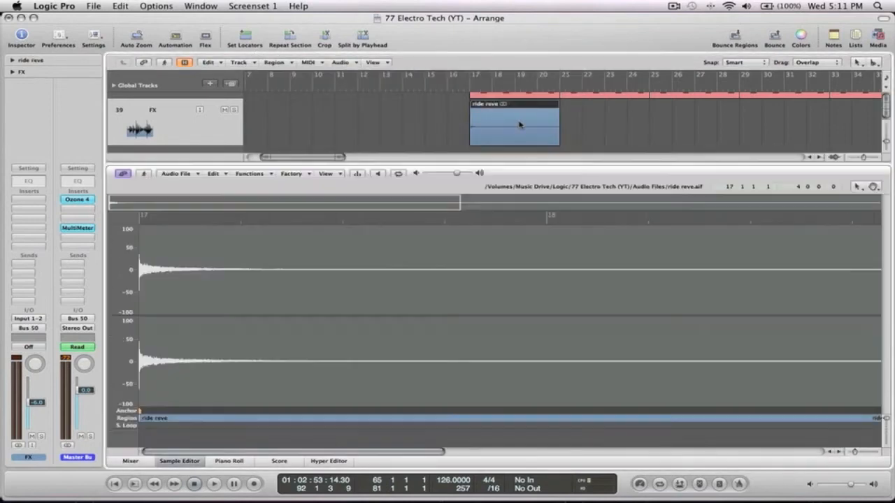
click(249, 173)
click(247, 185)
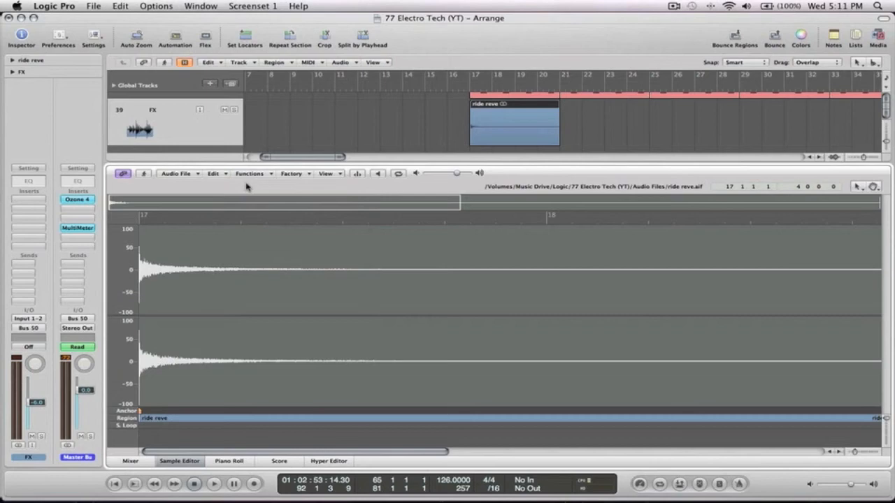
click(178, 461)
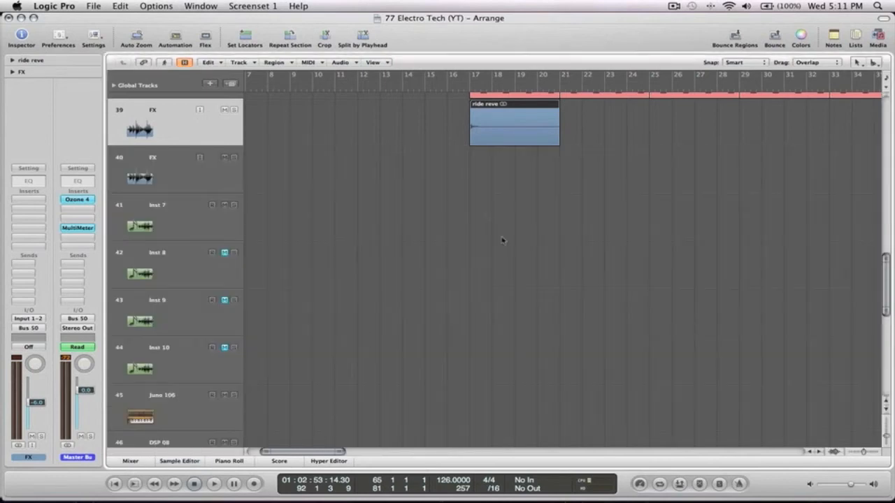
Reverse the ride reve audio in the Sample Editor and close the editor
double_click(529, 116)
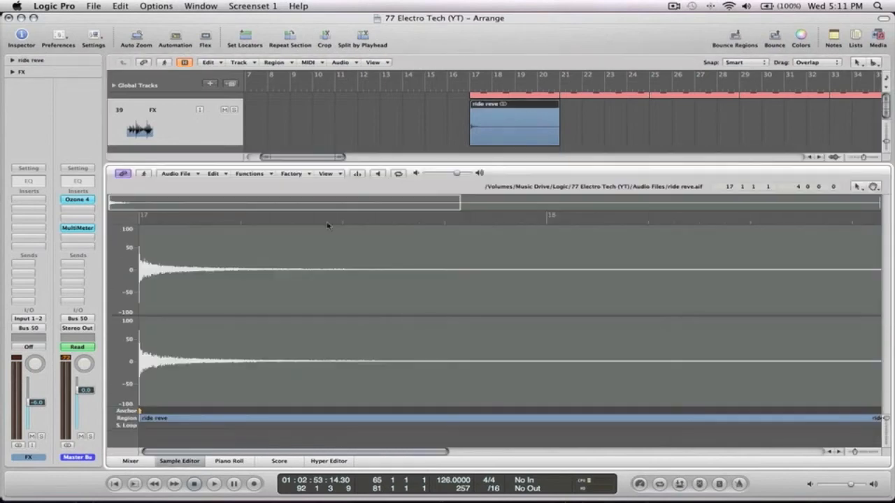
click(253, 174)
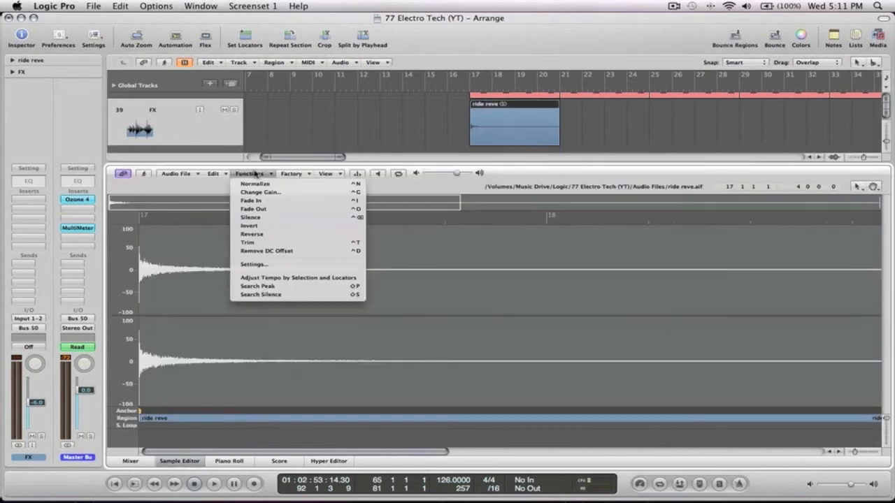
click(259, 234)
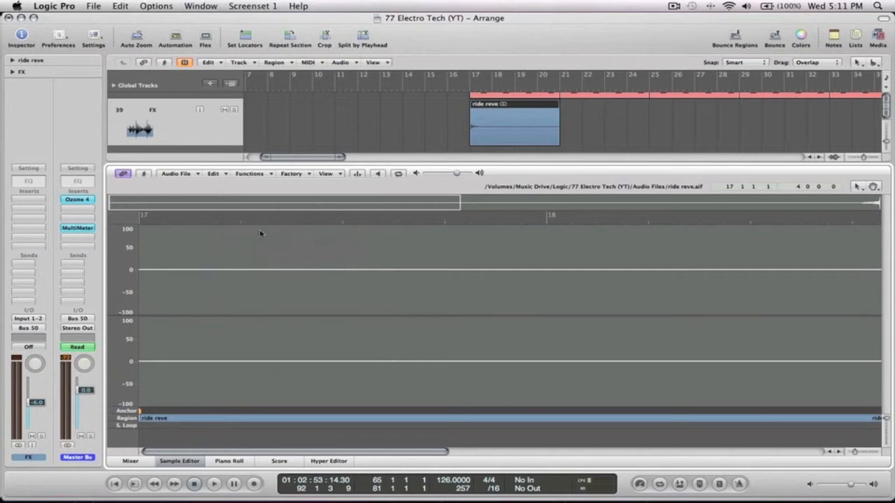
click(183, 462)
Move the ride reve region to span bars 29 to 33, play it, and lower the FX channel level to -17.0 dB
ctrl+alt+click(596, 200)
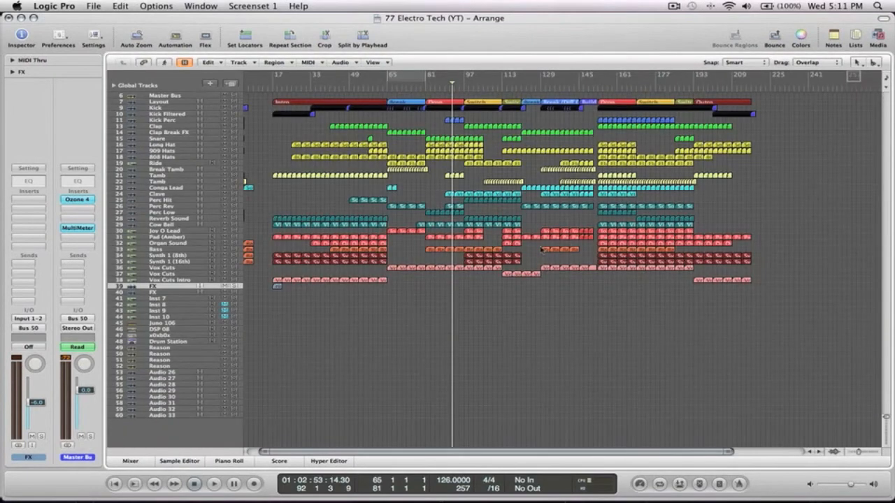
drag(407, 299, 276, 76)
drag(362, 357, 461, 357)
click(462, 86)
key(space)
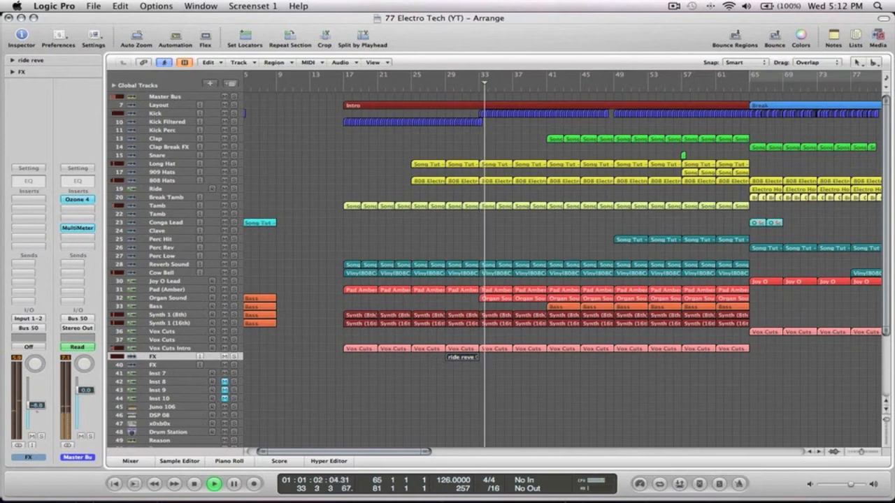
drag(37, 407, 37, 415)
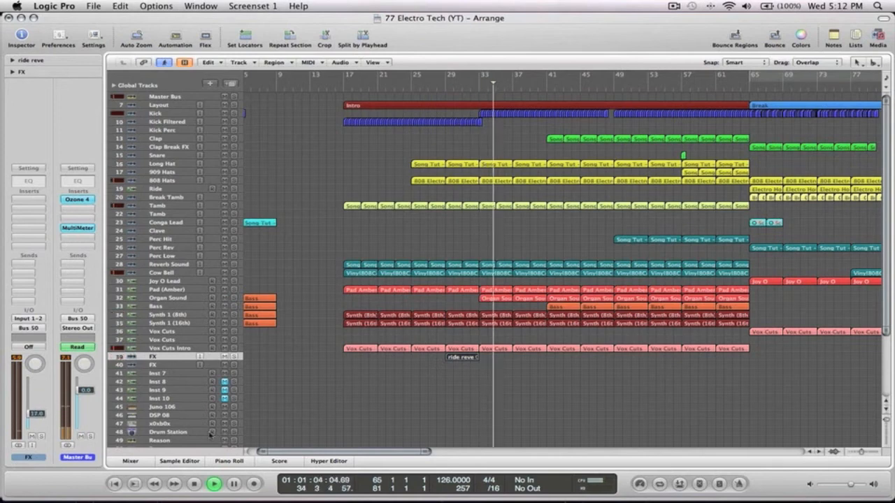
Set a playback cycle from bar 31 to bar 33 and solo the FX track holding the reversed ride
key(z)
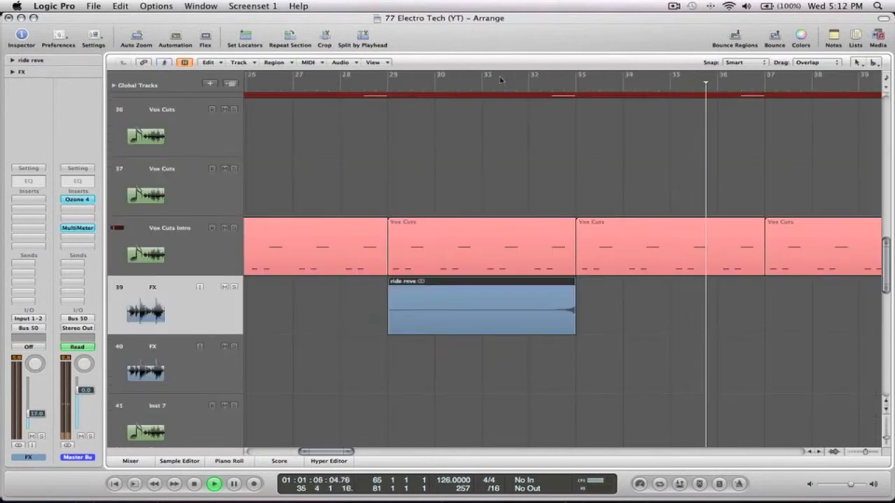
drag(499, 79, 575, 79)
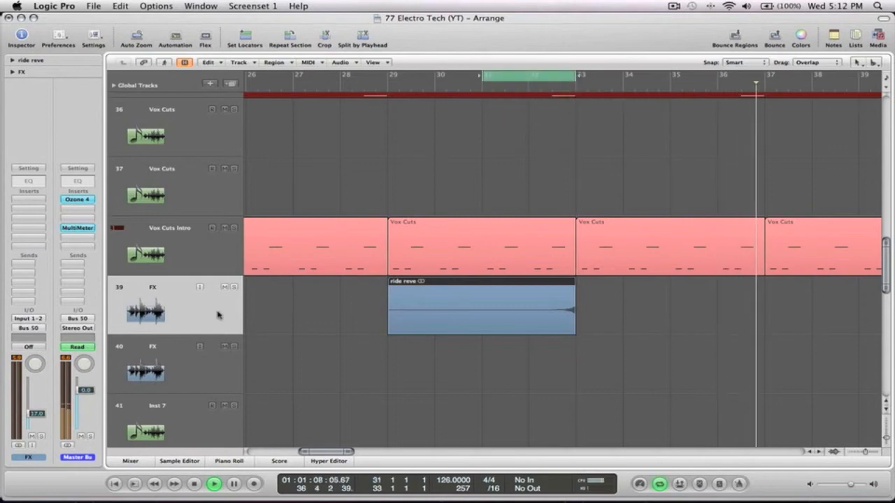
click(233, 287)
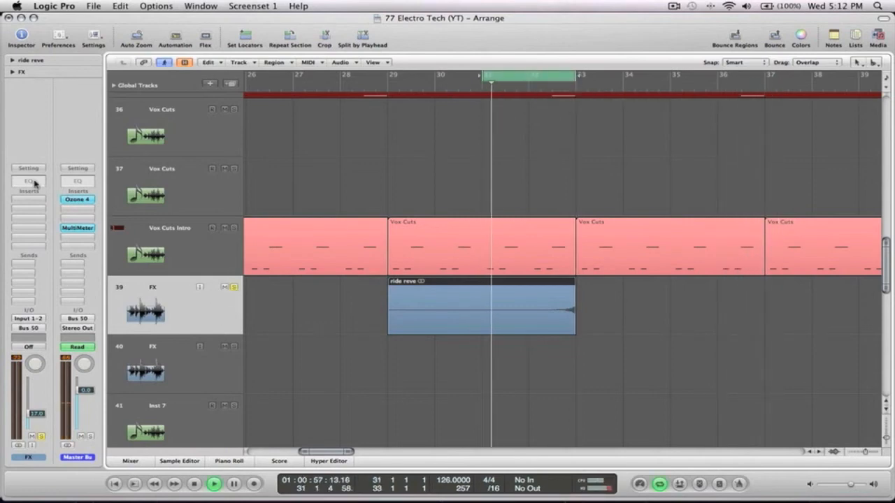
Add a Channel EQ with a 24 dB/Oct low cut at 255 Hz, -3.0 dB at 1080 Hz and +3.0 dB at 4450 Hz
double_click(34, 182)
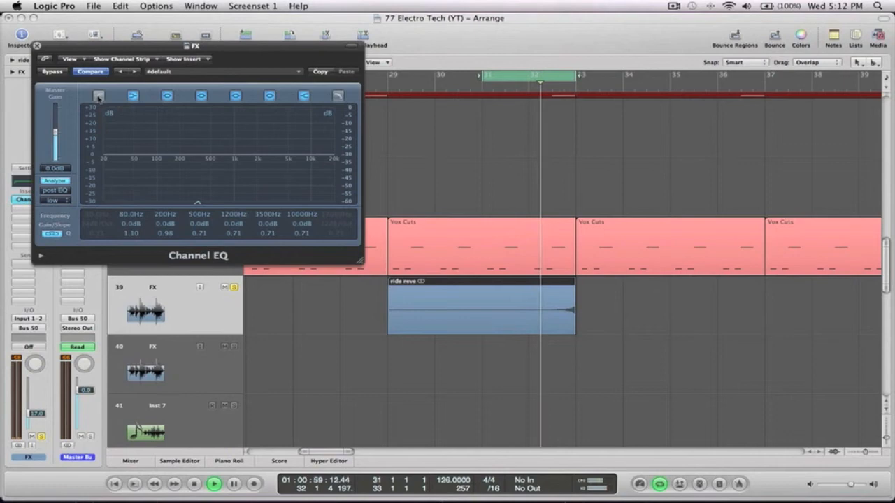
click(98, 96)
drag(98, 215, 98, 131)
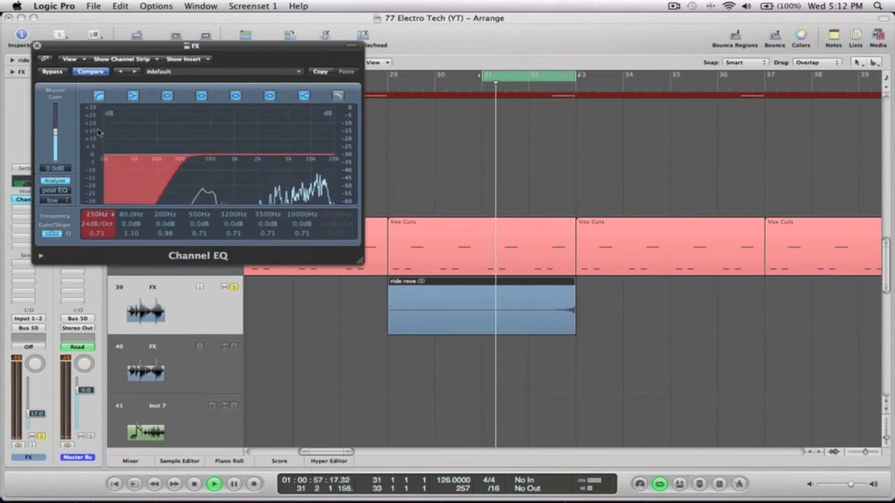
drag(249, 154, 294, 149)
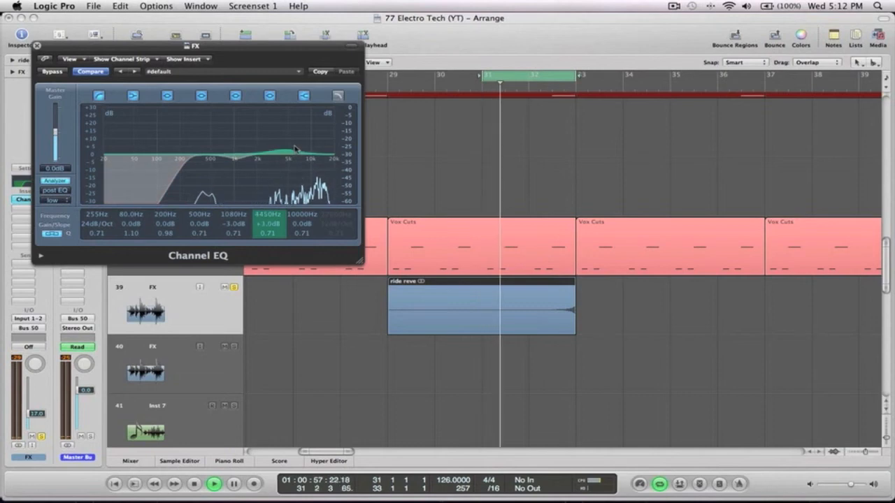
click(37, 46)
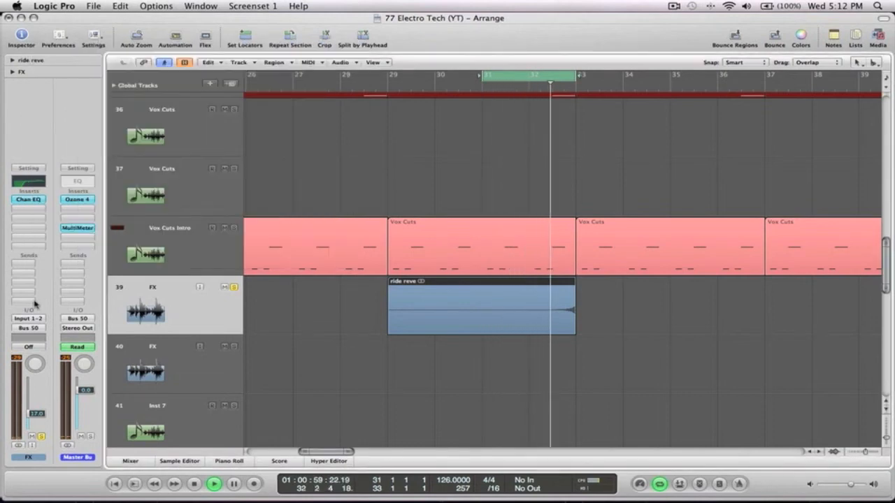
Send the FX track to Bus 1 (Room Verb) at about -15.6 dB and stop playback
click(27, 263)
mouse_move(35, 274)
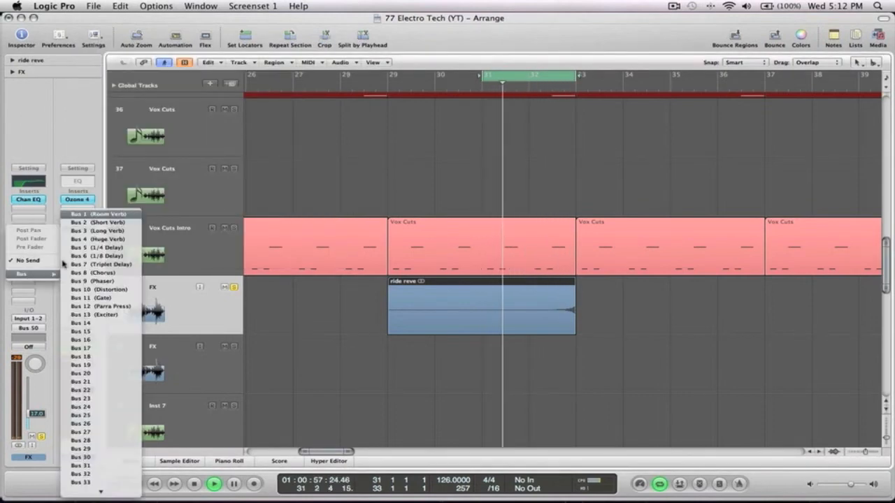
click(98, 214)
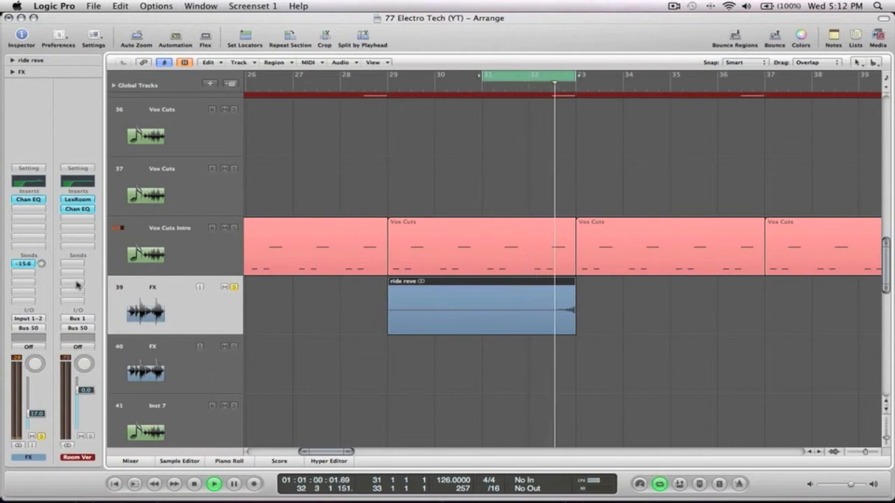
key(space)
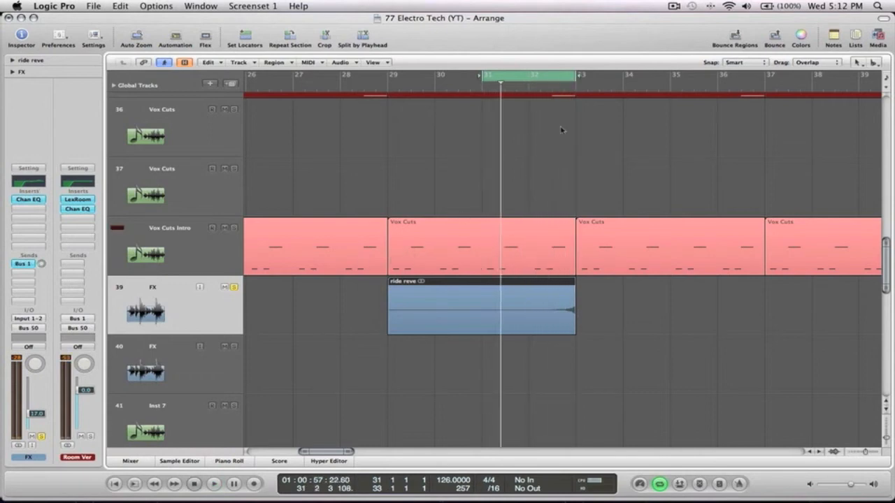
Turn off the cycle and the FX track's solo, and play the ride transition in the full mix from just before bar 29
click(377, 87)
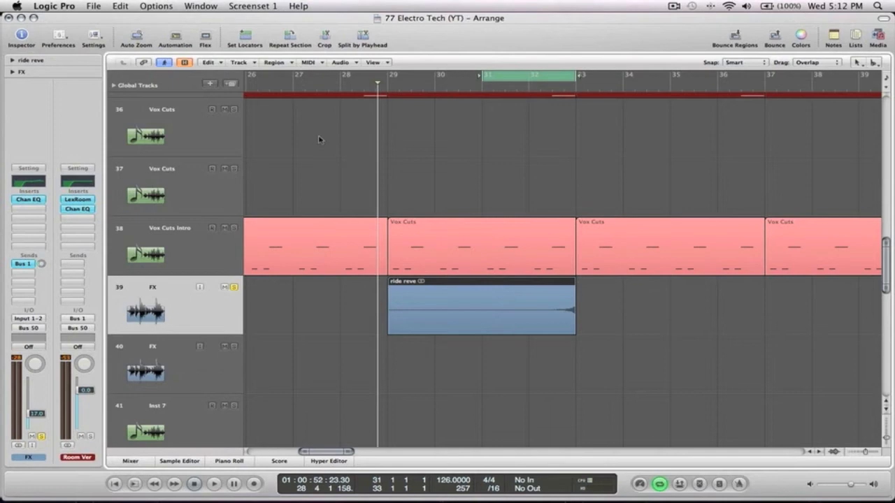
key(c)
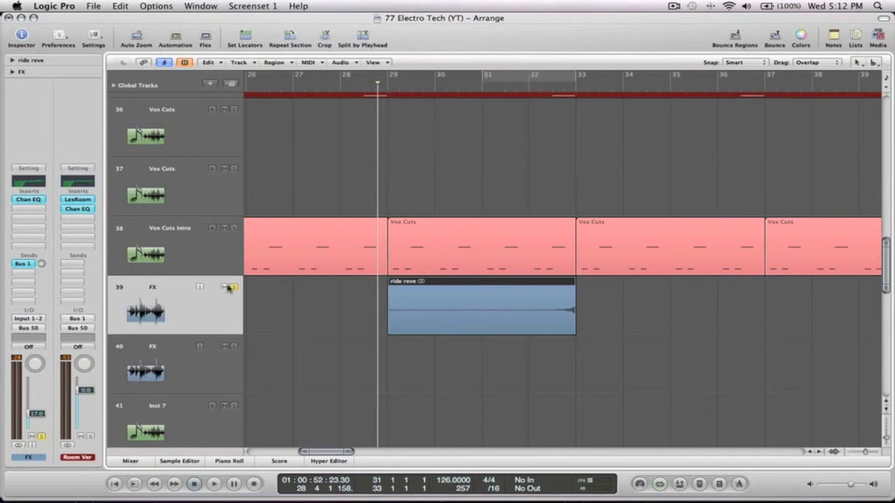
key(space)
key(z)
ctrl+alt+click(521, 365)
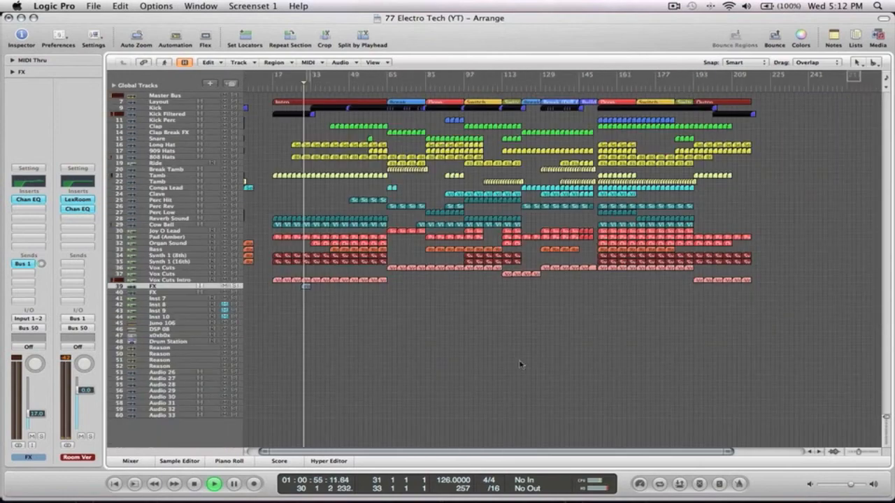
drag(435, 314, 305, 255)
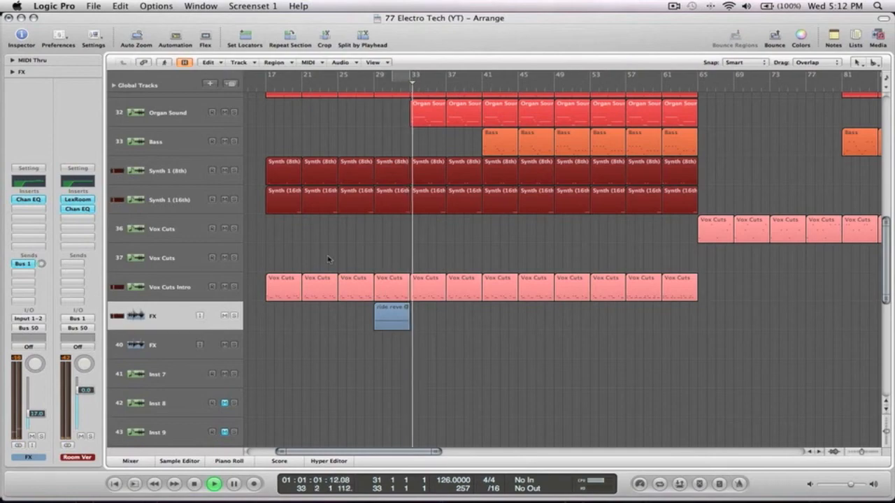
Copy the reversed ride region to bars 45 to 49 and bars 61 to 65, and select all three ride regions
ctrl+alt+click(536, 316)
drag(428, 320, 260, 81)
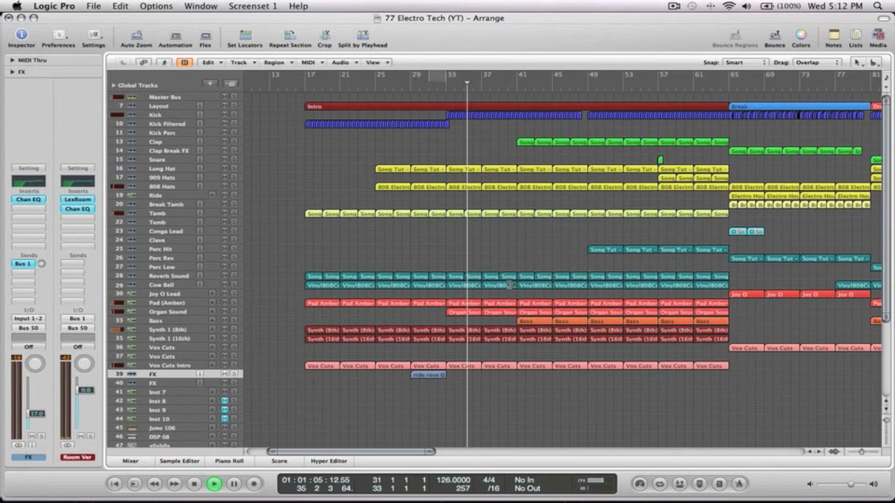
mouse_move(436, 378)
mouse_down()
mouse_move(717, 377)
mouse_move(412, 394)
mouse_up()
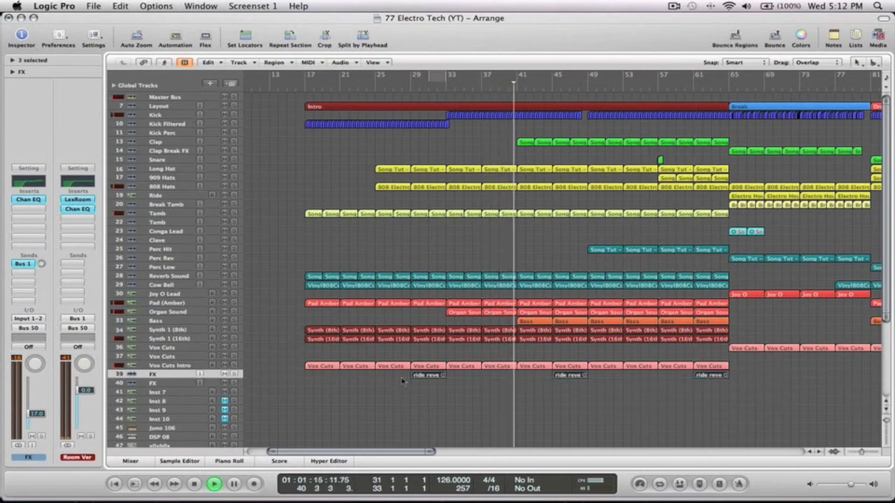
Color the three selected ride regions purple and deselect them
key(alt+c)
click(362, 176)
key(alt+c)
click(626, 386)
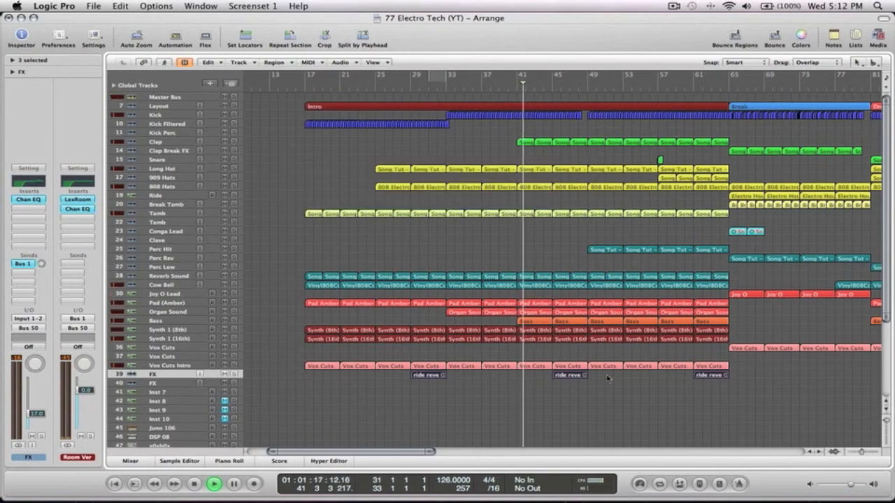
Insert a Compressor on the FX track holding the reversed rides and play the transition from about bar 47
key(z)
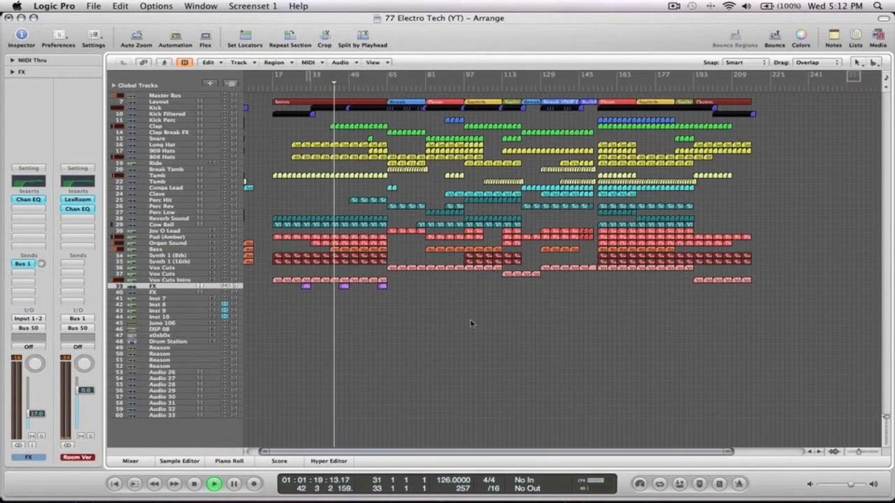
drag(516, 348, 281, 264)
click(166, 229)
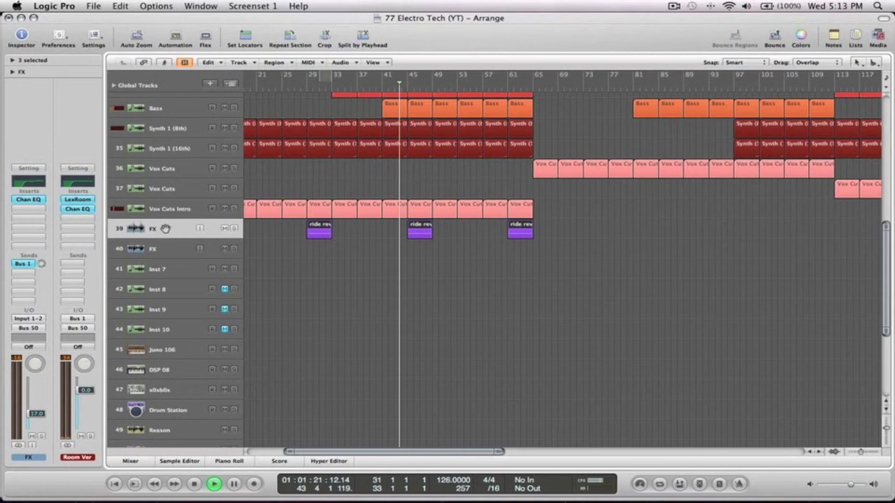
click(28, 202)
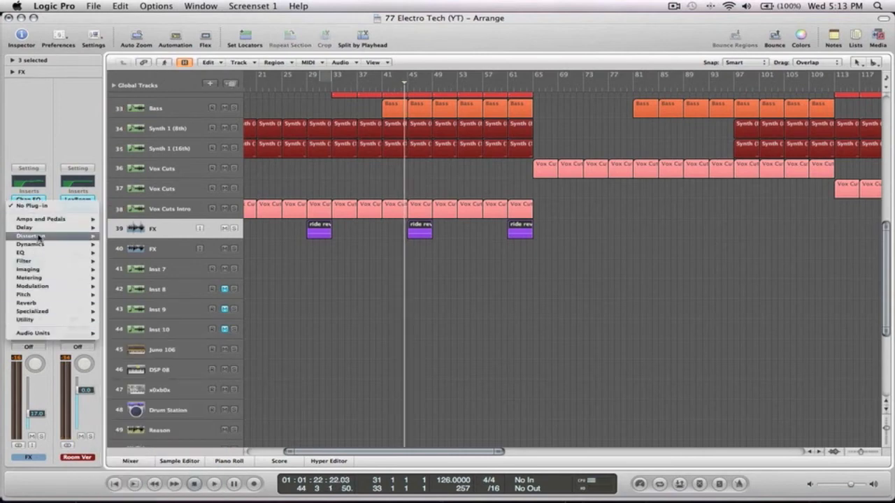
mouse_move(38, 245)
mouse_move(151, 256)
click(214, 255)
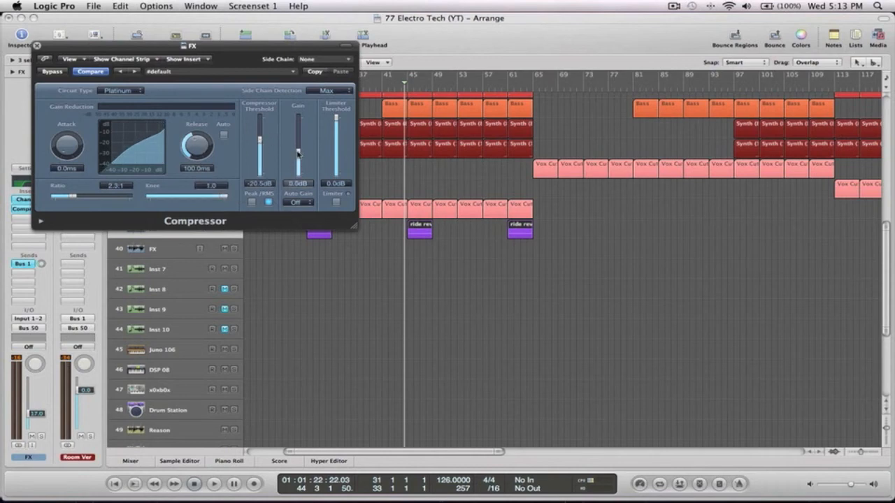
click(424, 85)
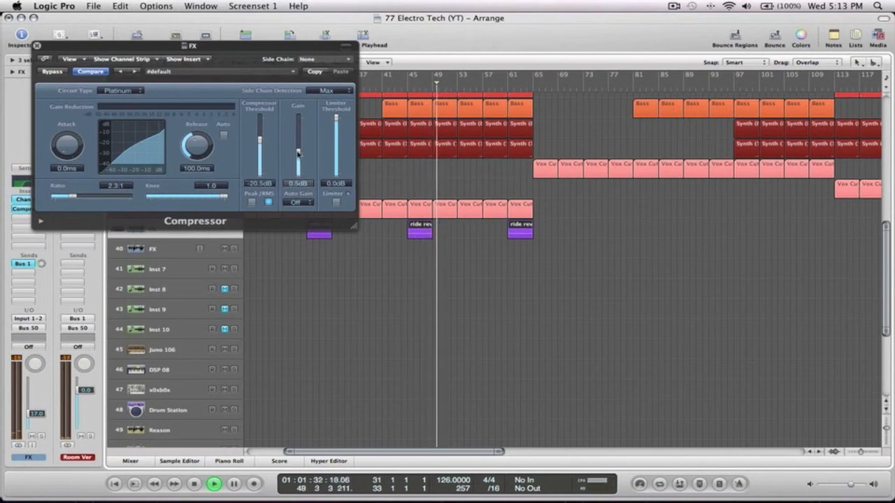
Set the Compressor's gain to 3.0 dB, replay the ride transition around bar 49 and close the plug-in window
key(space)
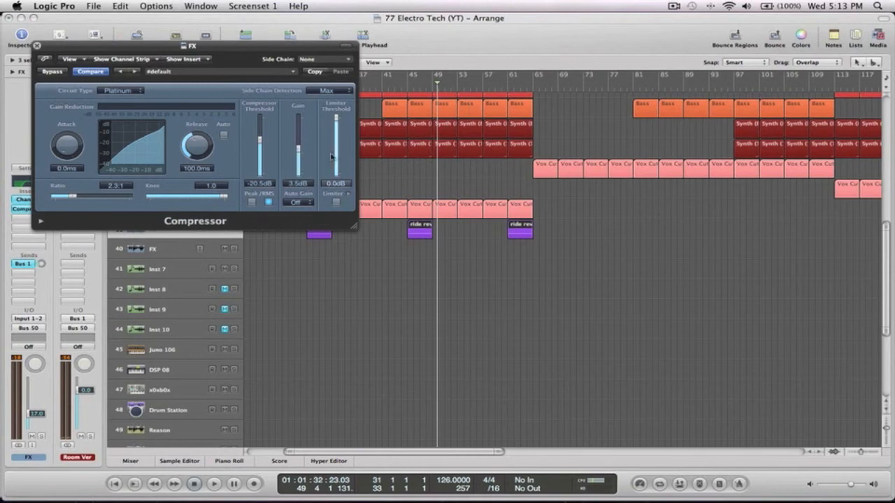
click(424, 84)
key(space)
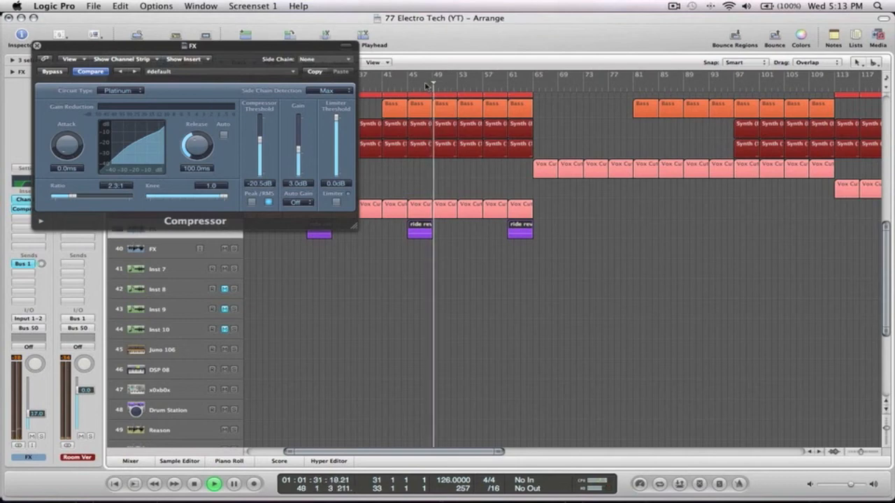
key(space)
click(37, 45)
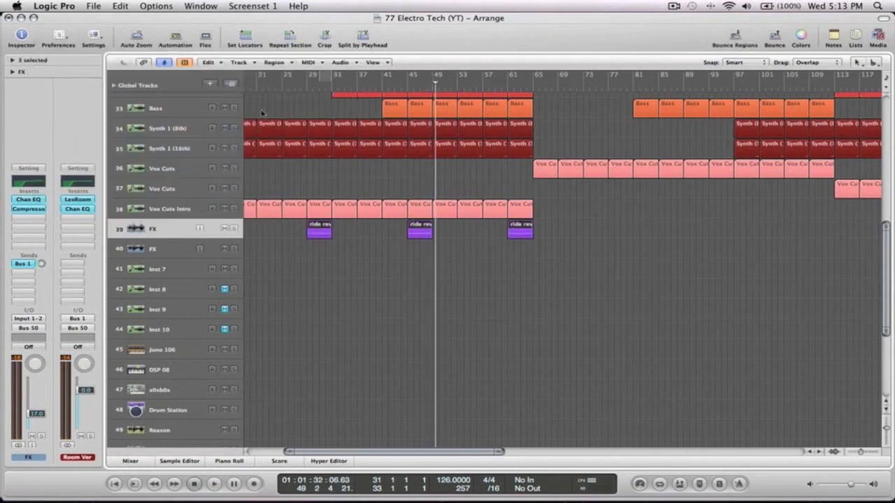
Duplicate the FX track with its channel settings, name the copy FX and add a send to Bus 7 (Triplet Delay)
click(232, 85)
double_click(161, 248)
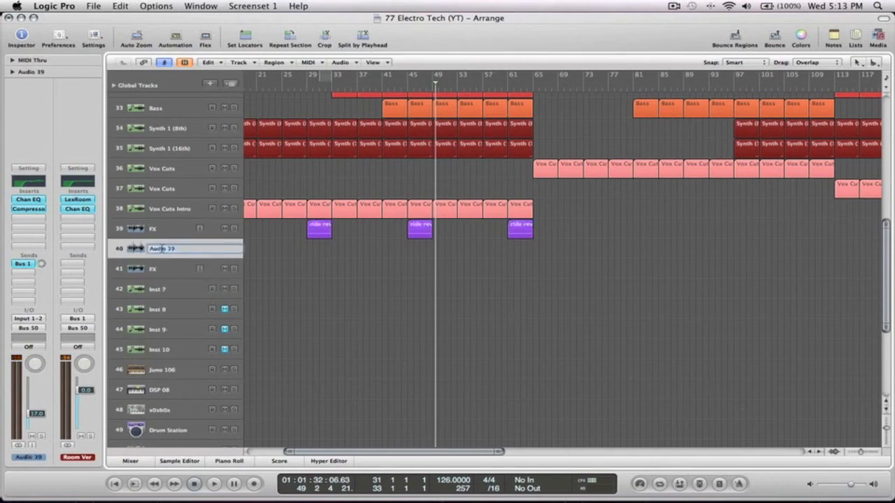
click(21, 277)
mouse_move(31, 285)
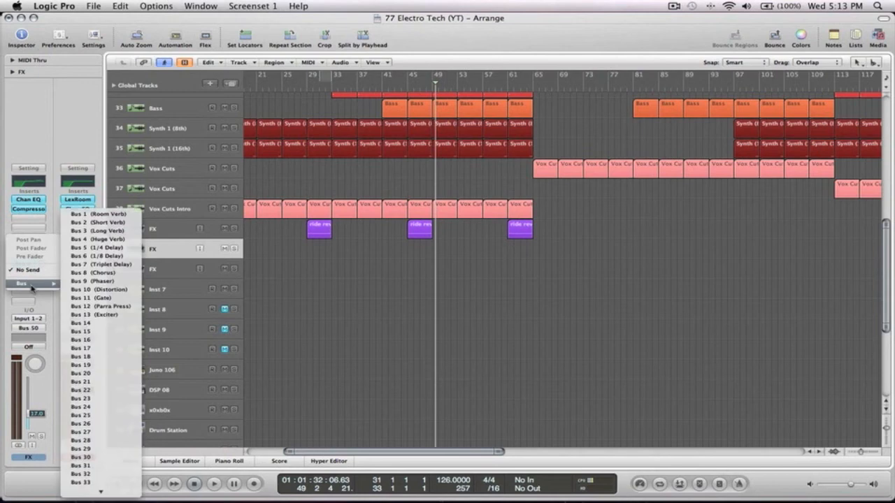
click(126, 270)
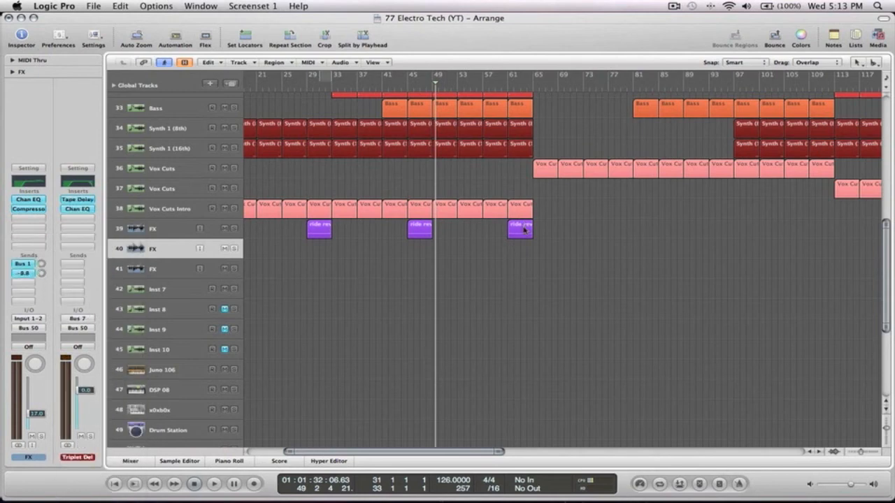
Move the reversed ride region at bars 61 to 65 onto the duplicated FX track and play it from about bar 62
drag(523, 244, 525, 243)
click(520, 87)
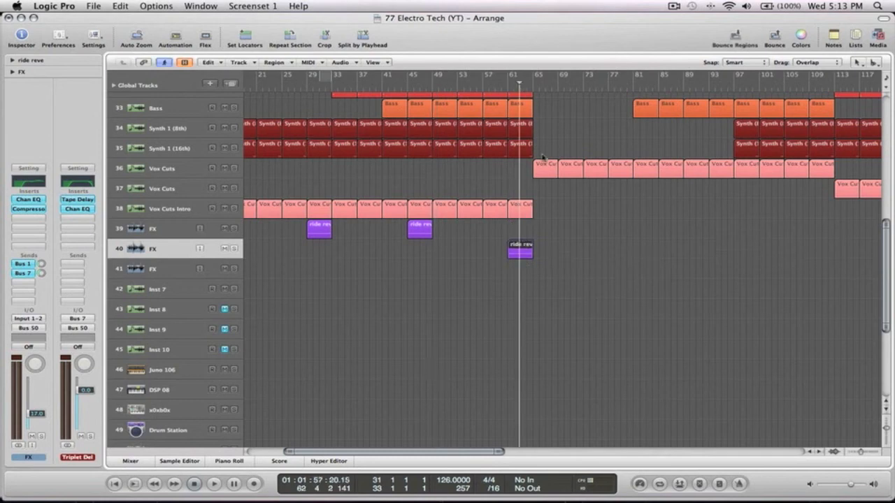
key(space)
key(z)
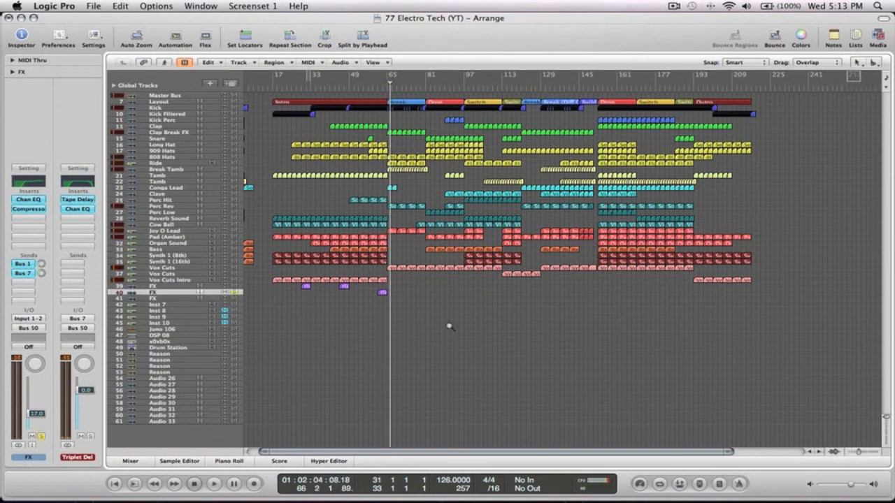
Audition the soloed delayed ride from about bar 63 into the break and set its Bus 7 send level to about -5.3
drag(483, 335, 346, 236)
click(428, 86)
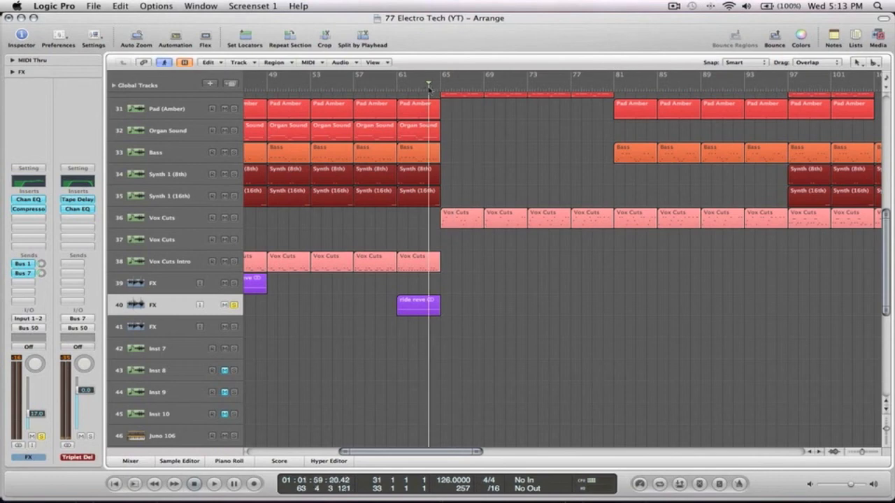
key(space)
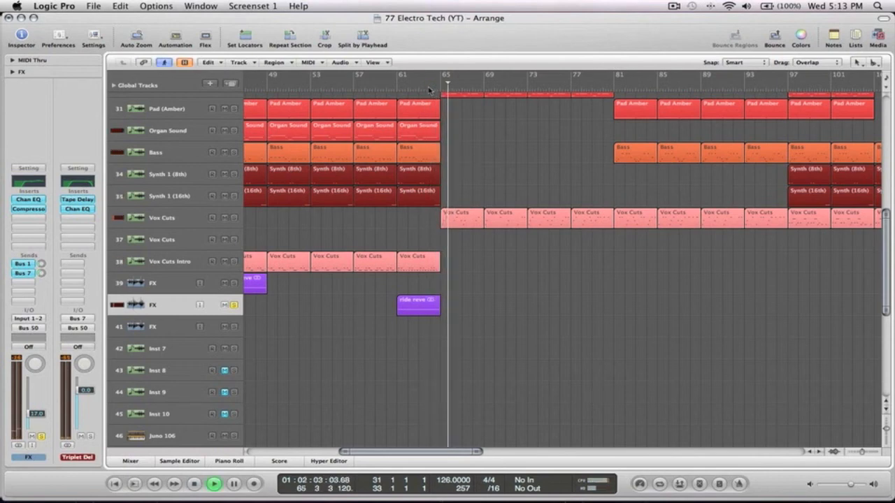
key(space)
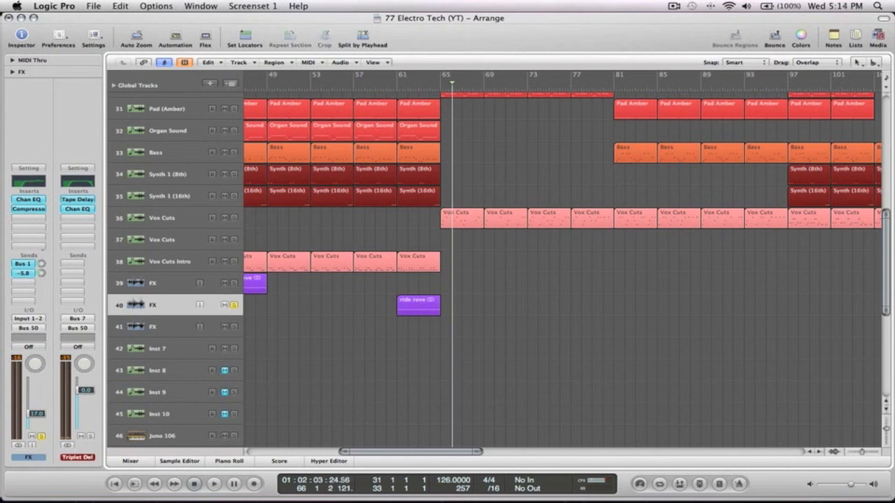
key(space)
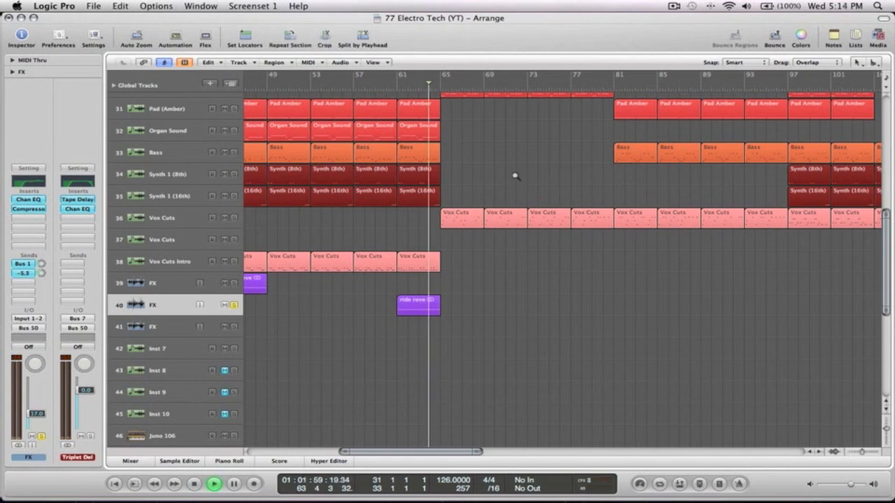
key(z)
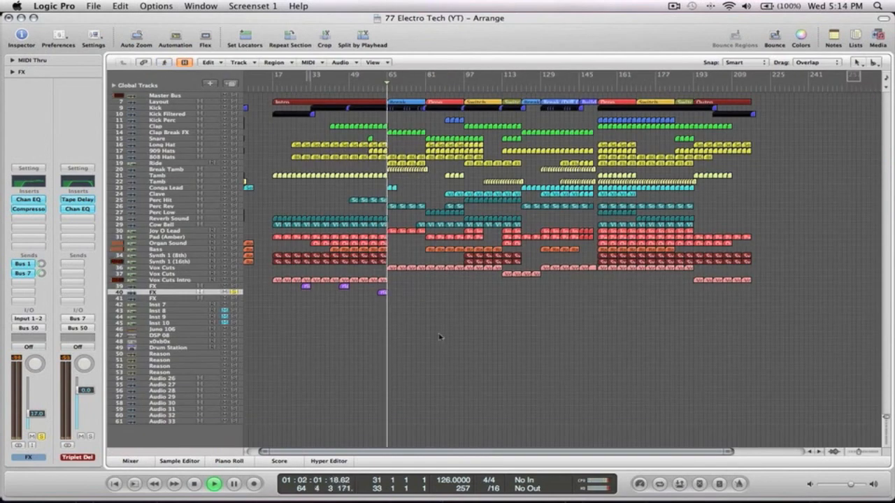
key(space)
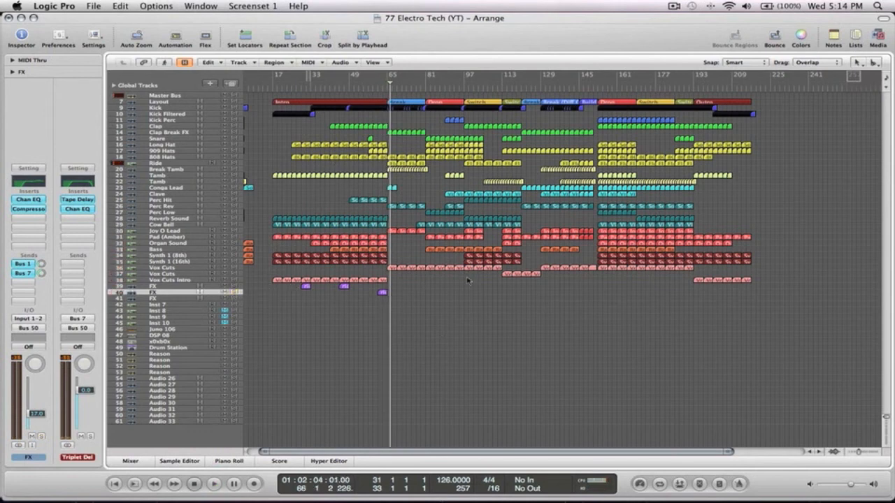
Play the full mix from about bar 47 with the solo off and rename the delayed ride's track "FX (Delay)"
click(346, 90)
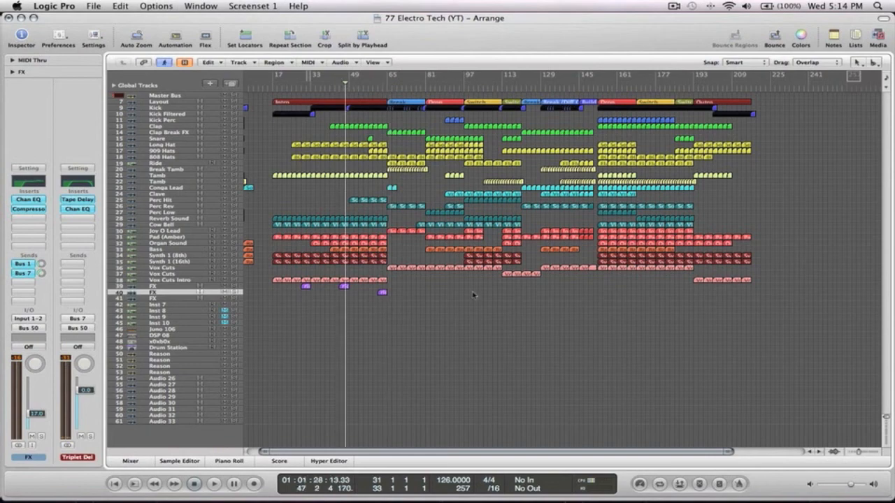
drag(598, 302, 293, 93)
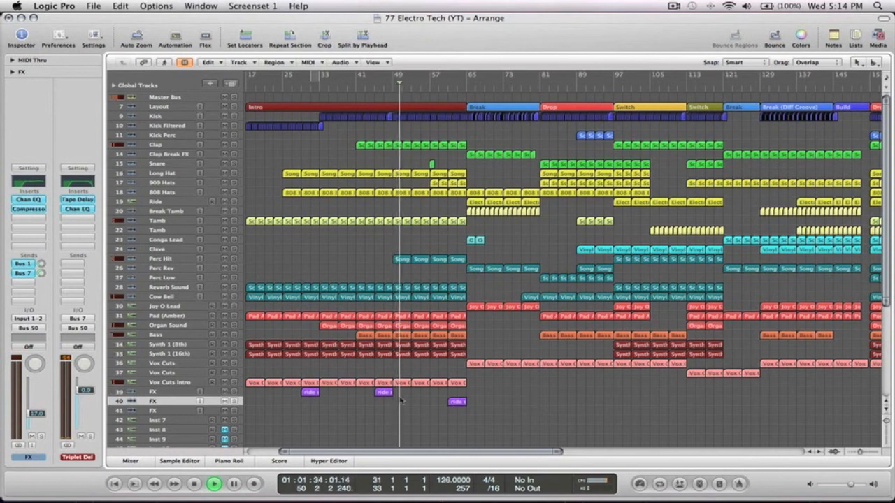
click(453, 401)
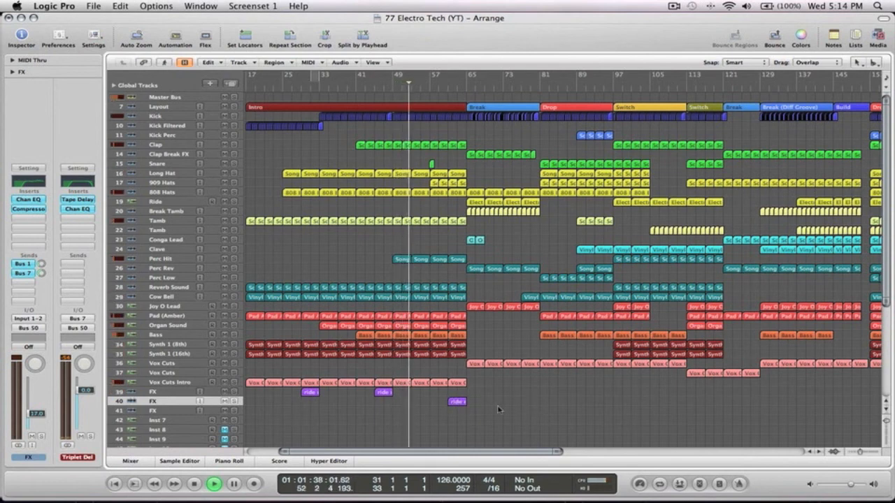
double_click(221, 403)
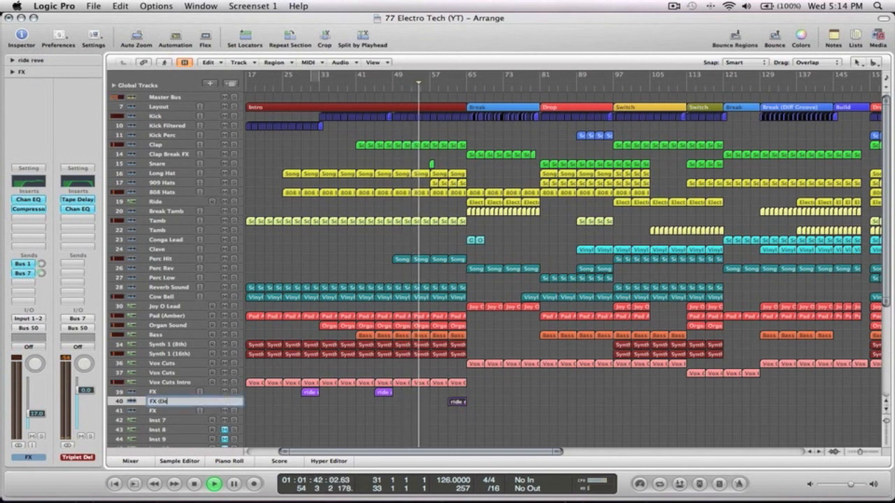
text(FX (Delay))
key(Return)
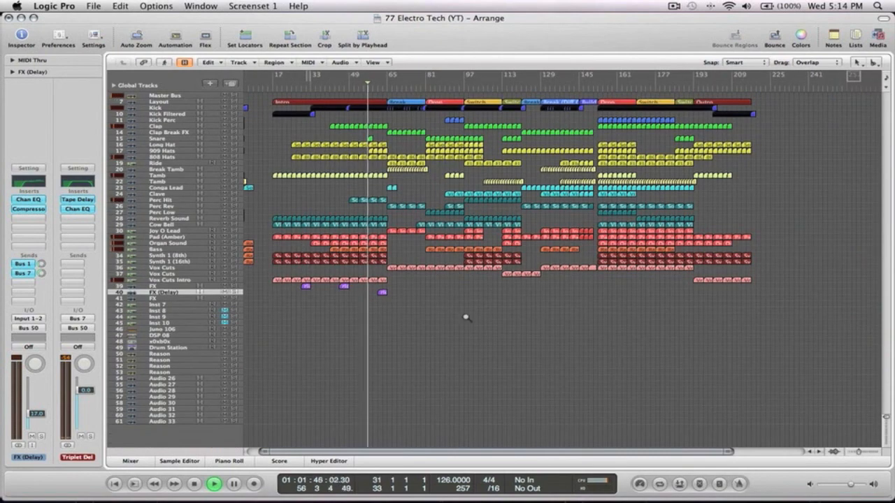
Copy the reversed ride region from bars 45 to 49 to bars 77 to 81 on the original FX track
drag(479, 325, 318, 82)
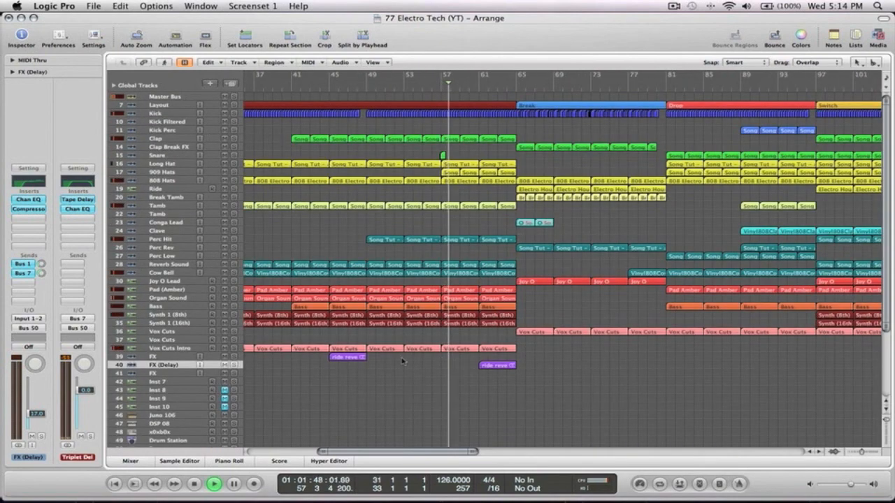
drag(355, 357, 656, 358)
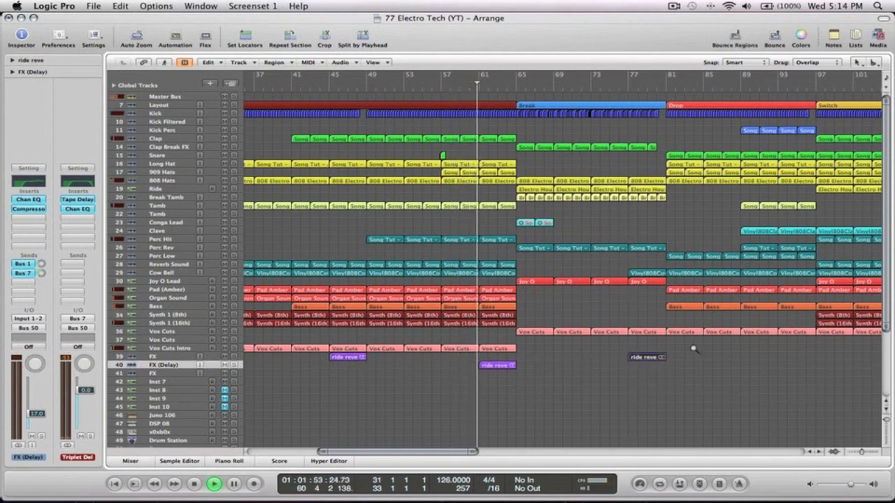
ctrl+alt+click(693, 347)
Listen to the delayed ride transition into the break at bar 65 and stop playback
drag(495, 322, 355, 92)
click(480, 238)
ctrl+alt+click(481, 237)
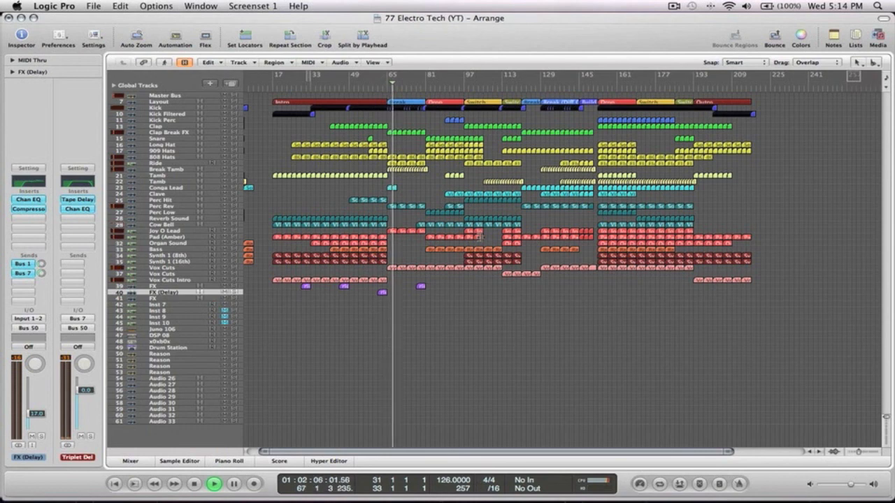
key(space)
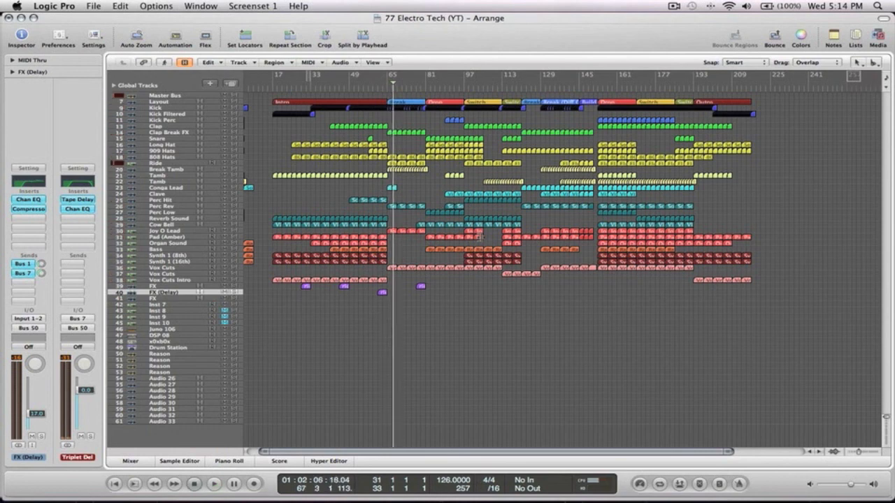